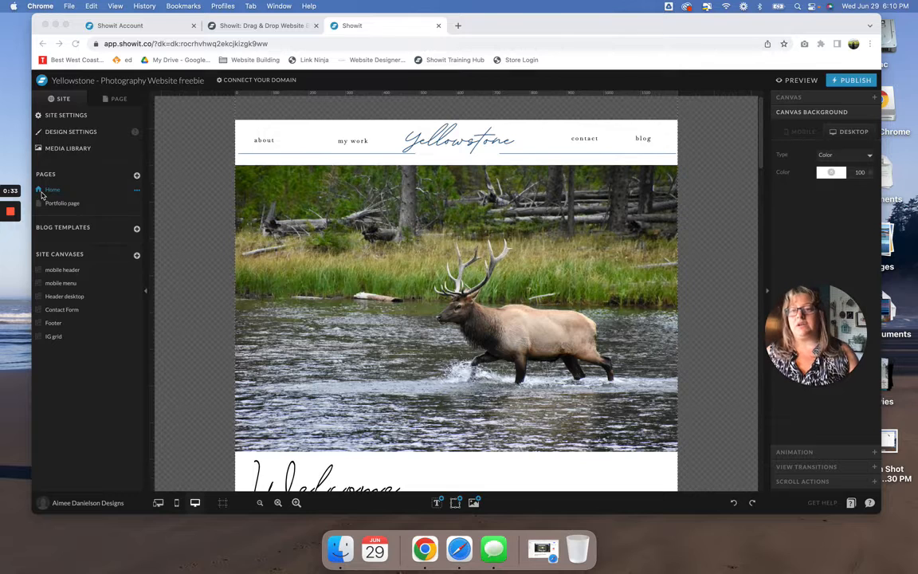
- Examine the Home page's canvases, from the Hero image and Intro section down to the category boxes
{"action": "left_click", "coordinate": [42, 195]}
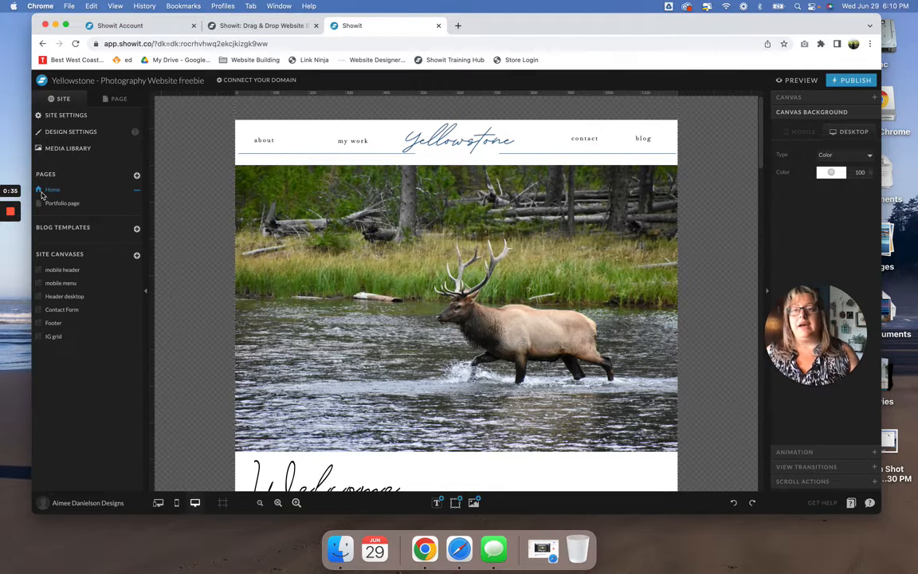
{"action": "left_click", "coordinate": [127, 100]}
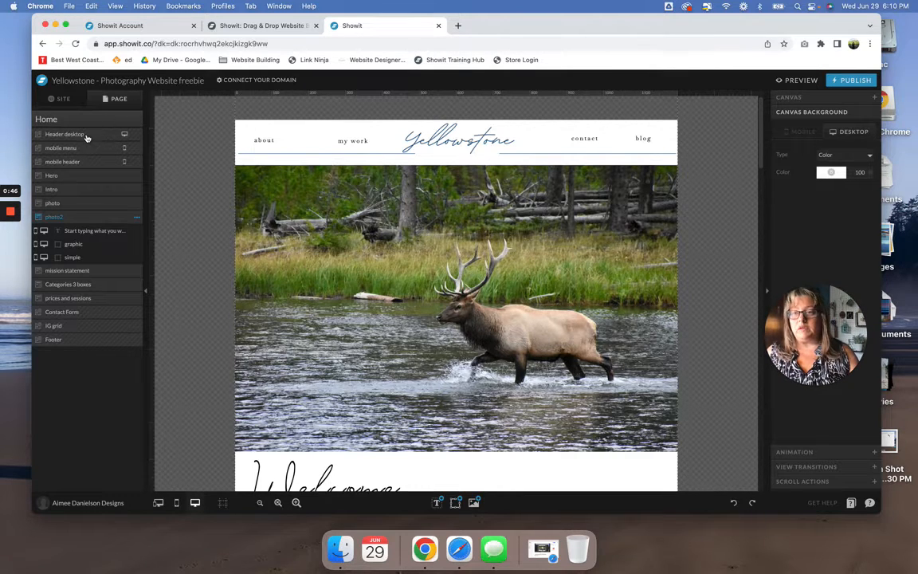
{"action": "left_click", "coordinate": [407, 229]}
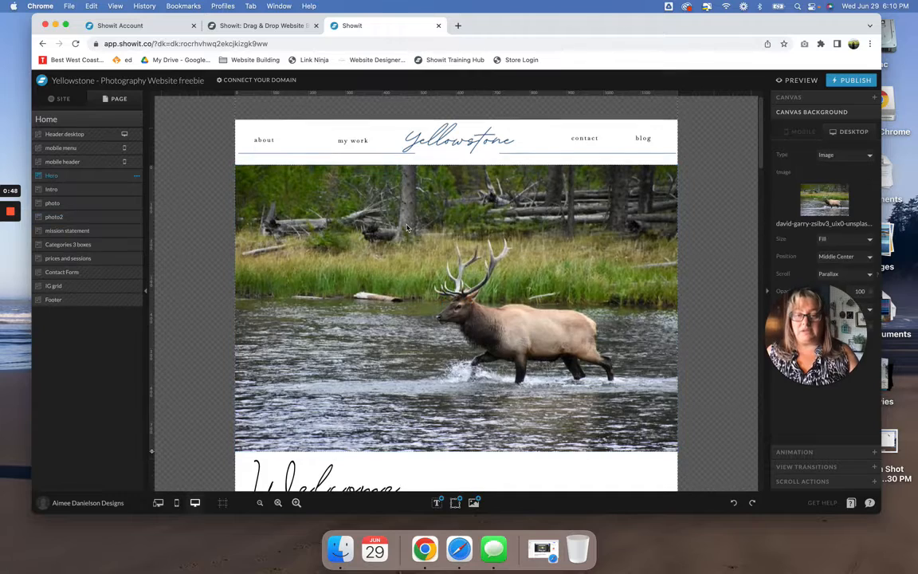
{"action": "scroll", "coordinate": [407, 228], "scroll_direction": "down", "scroll_amount": 5}
{"action": "scroll", "coordinate": [407, 229], "scroll_direction": "down", "scroll_amount": 2}
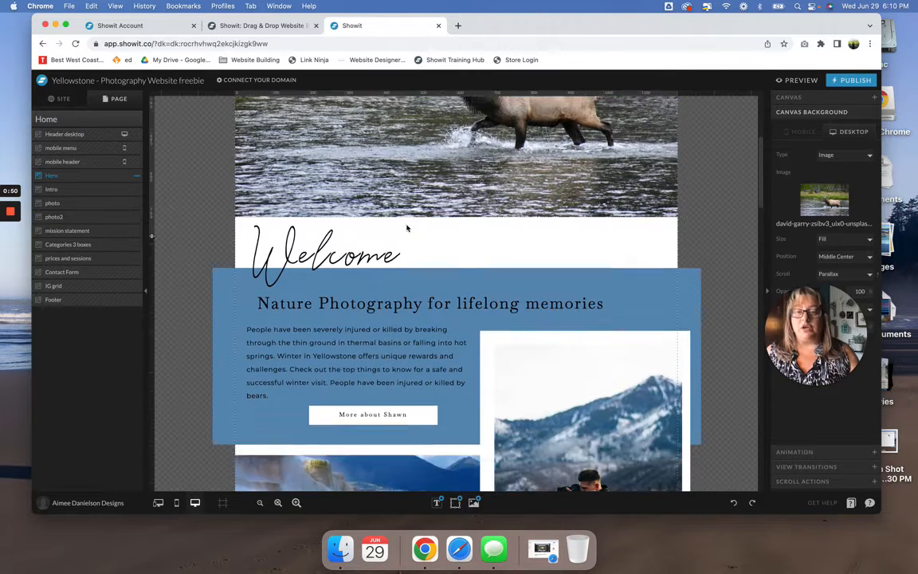
{"action": "left_click", "coordinate": [358, 352]}
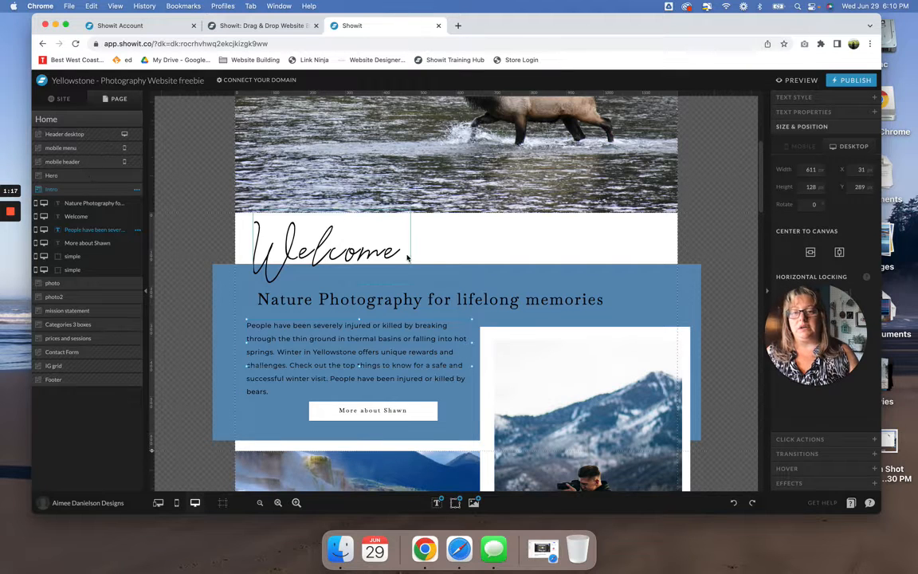
{"action": "scroll", "coordinate": [366, 228], "scroll_direction": "down", "scroll_amount": 10}
{"action": "scroll", "coordinate": [407, 257], "scroll_direction": "down", "scroll_amount": 10}
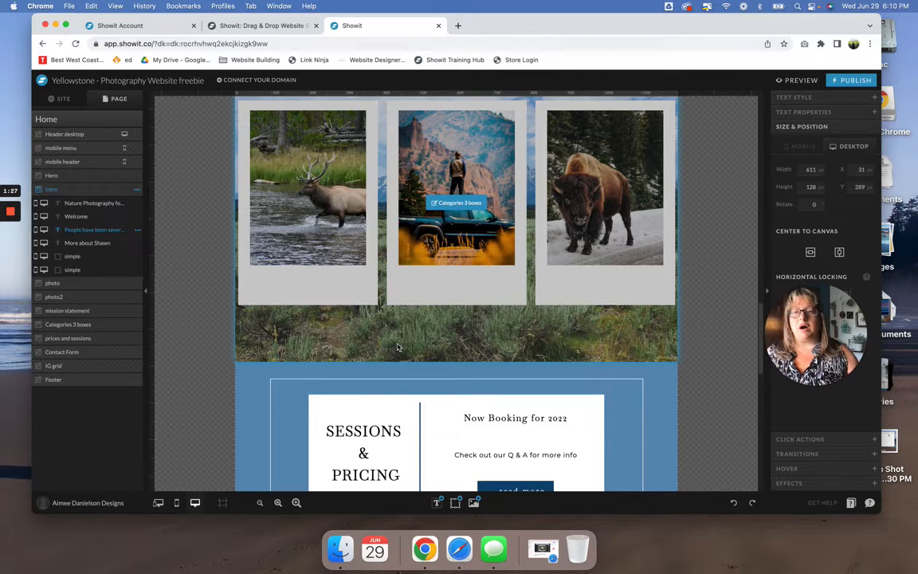
- Move the Categories 3 boxes canvas below the prices and sessions canvas
{"action": "left_click", "coordinate": [324, 333]}
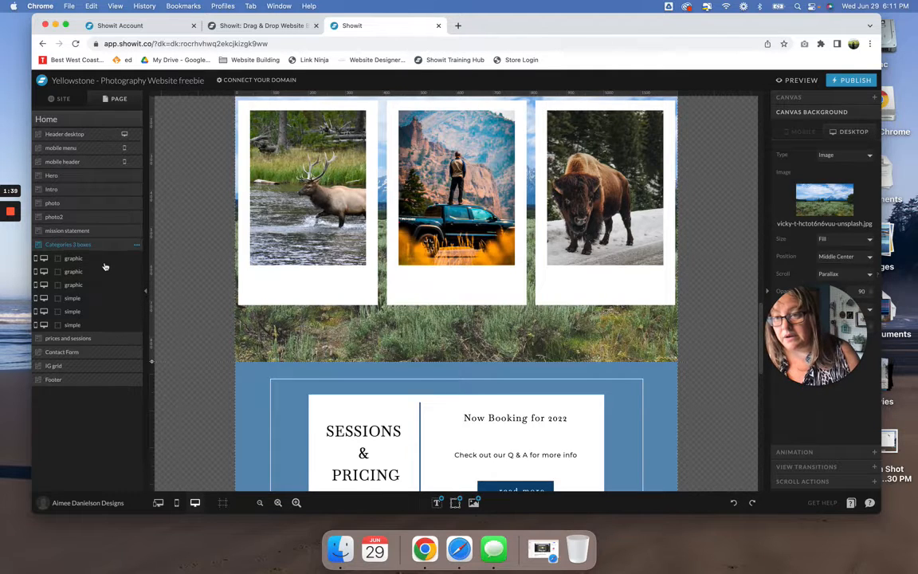
{"action": "key", "text": "super+Down"}
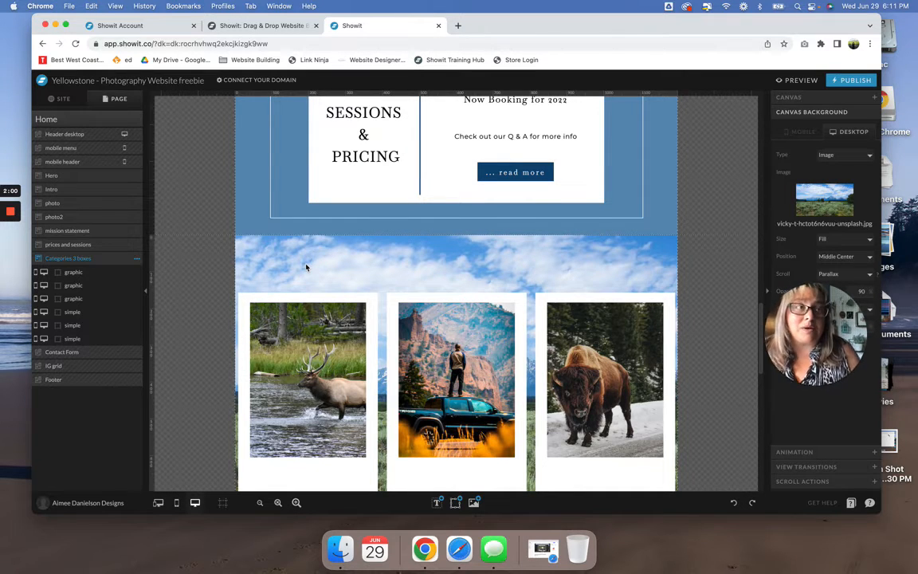
- Turn off mobile visibility for the Categories 3 boxes canvas and turn it back on
{"action": "left_click", "coordinate": [137, 259]}
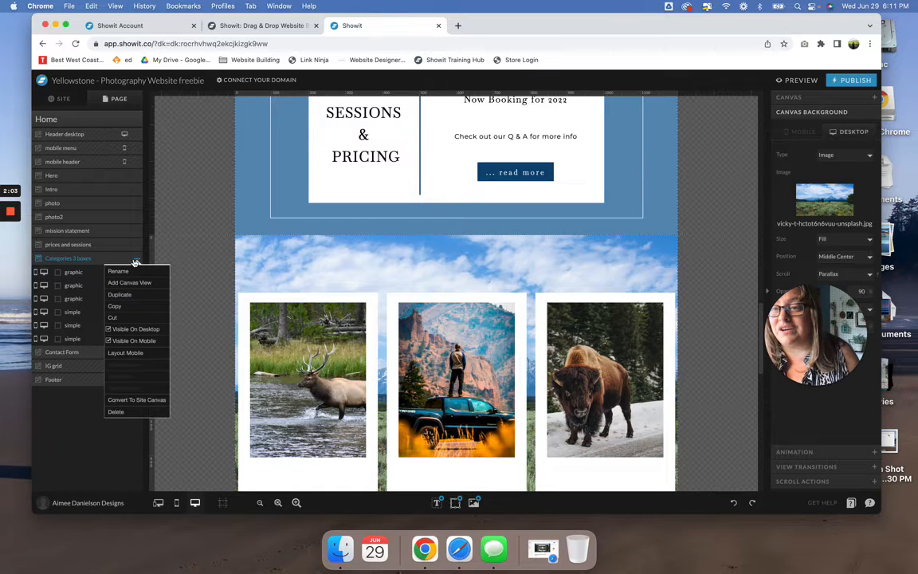
{"action": "left_click", "coordinate": [108, 343]}
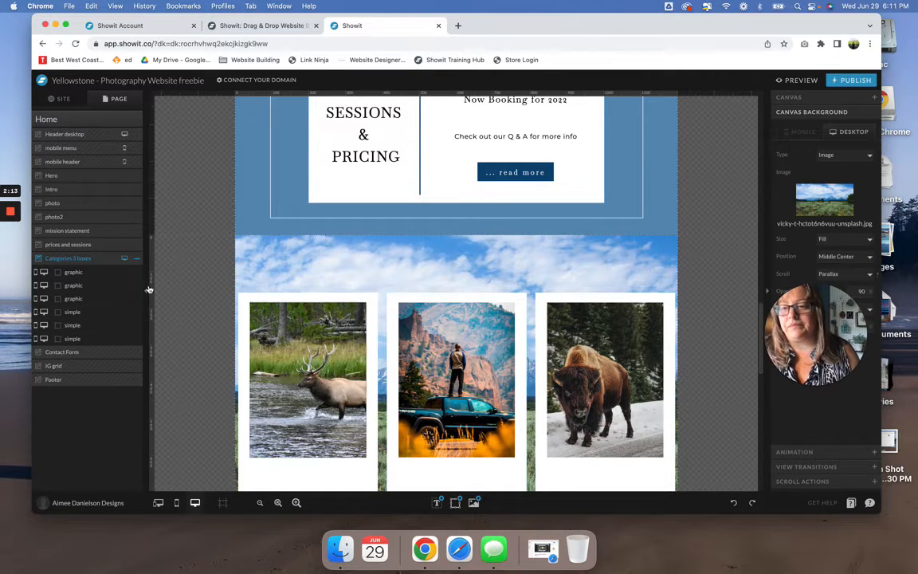
{"action": "left_click", "coordinate": [137, 258]}
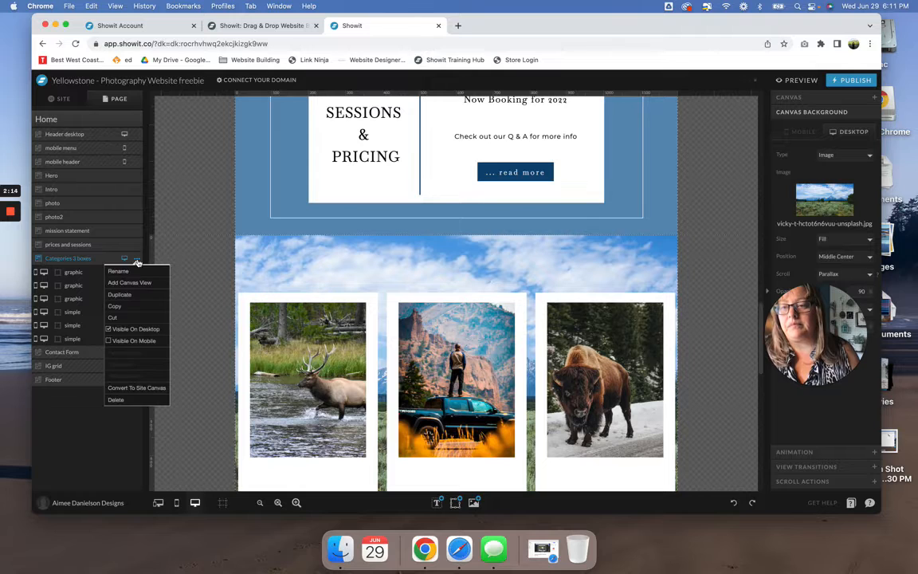
{"action": "left_click", "coordinate": [112, 342]}
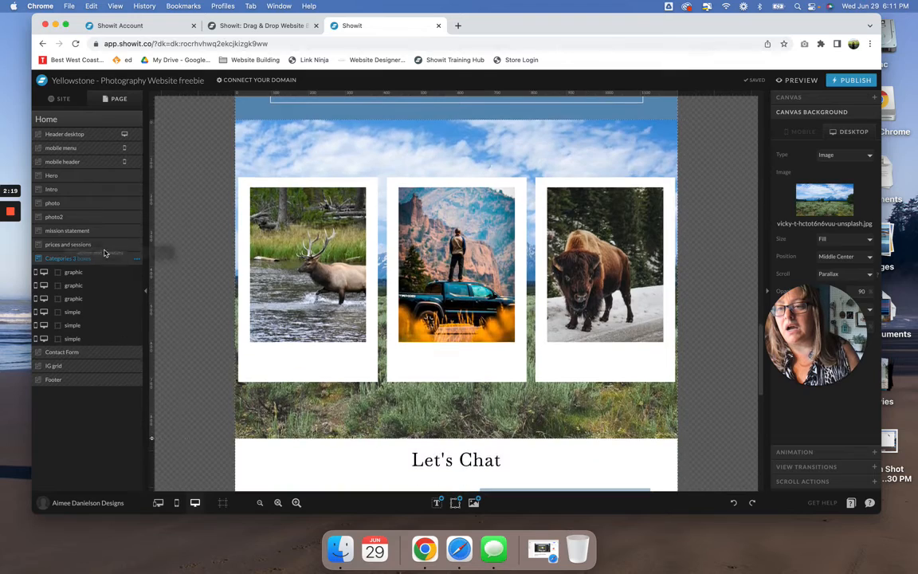
- Reorder the Home page so the prices and sessions canvas sits between Contact Form and IG grid
{"action": "left_click_drag", "start_coordinate": [96, 244], "coordinate": [102, 351]}
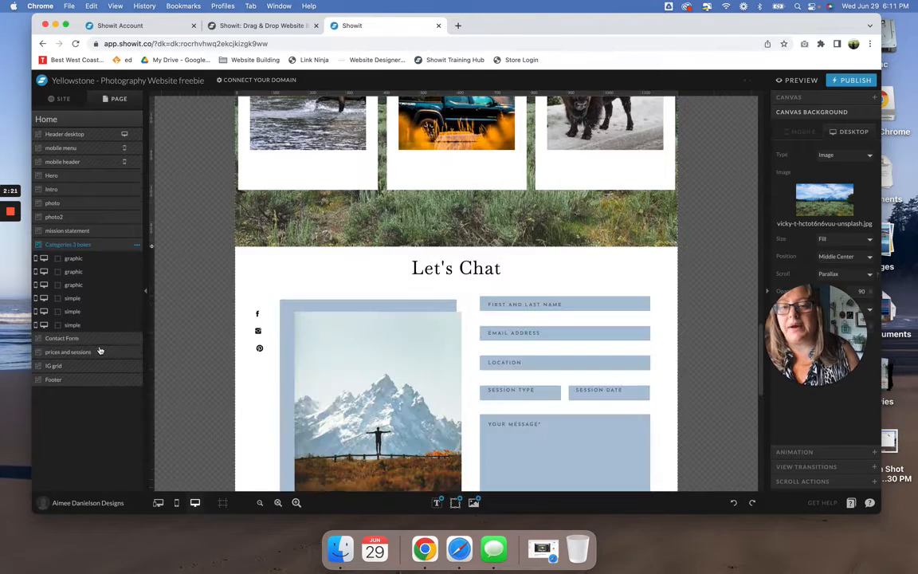
{"action": "scroll", "coordinate": [507, 297], "scroll_direction": "up", "scroll_amount": 1}
{"action": "scroll", "coordinate": [507, 296], "scroll_direction": "up", "scroll_amount": 15}
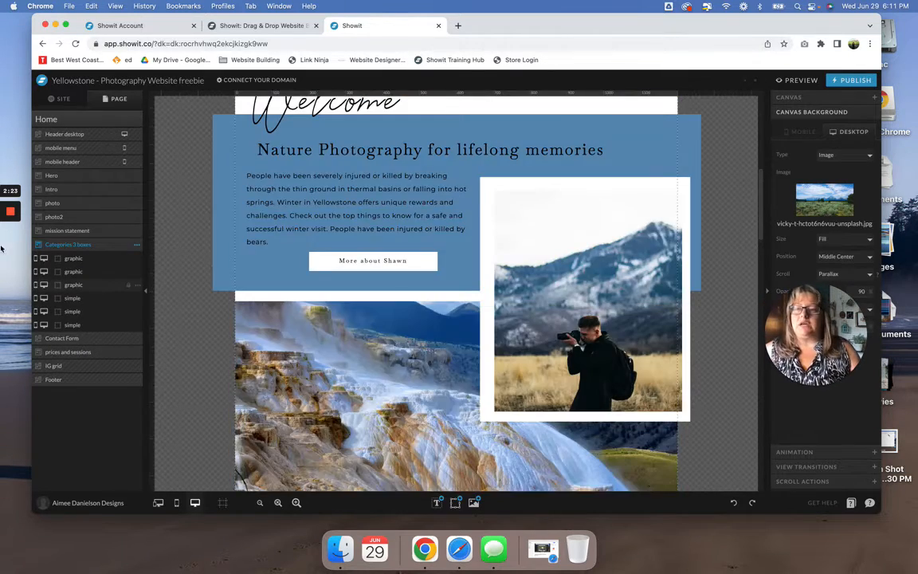
- In the Intro canvas, move the Welcome text layer above the "Nature Photography for lifelong memories" layer
{"action": "left_click", "coordinate": [80, 177]}
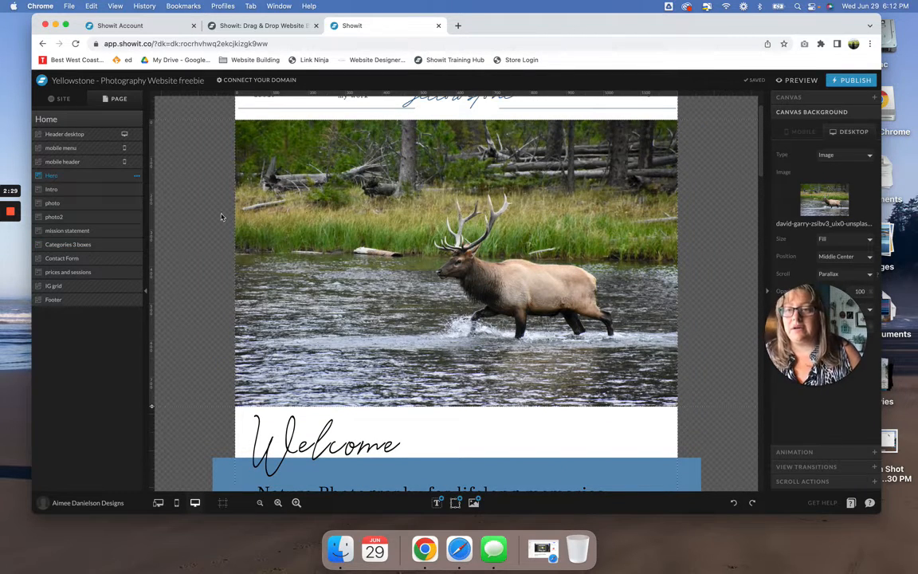
{"action": "left_click", "coordinate": [114, 195]}
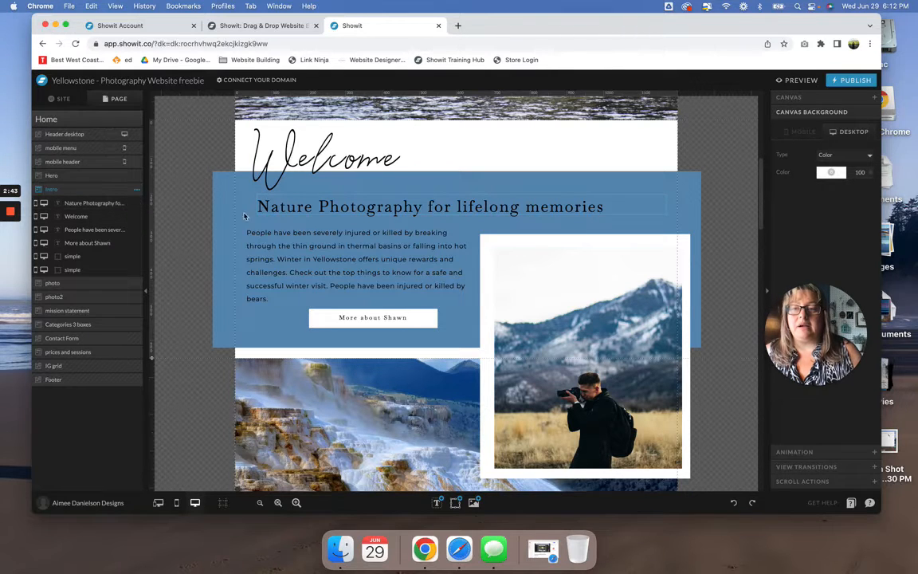
{"action": "left_click", "coordinate": [308, 208]}
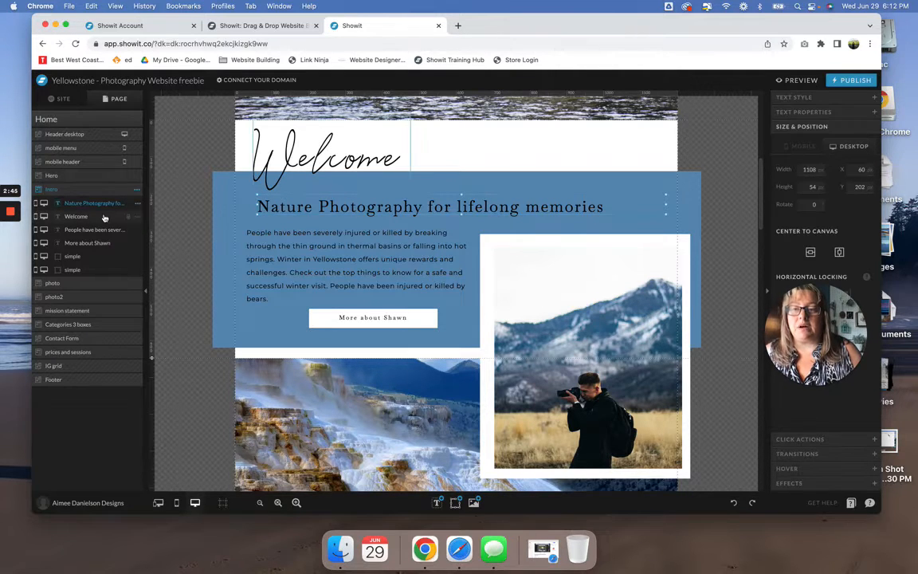
{"action": "left_click", "coordinate": [77, 216]}
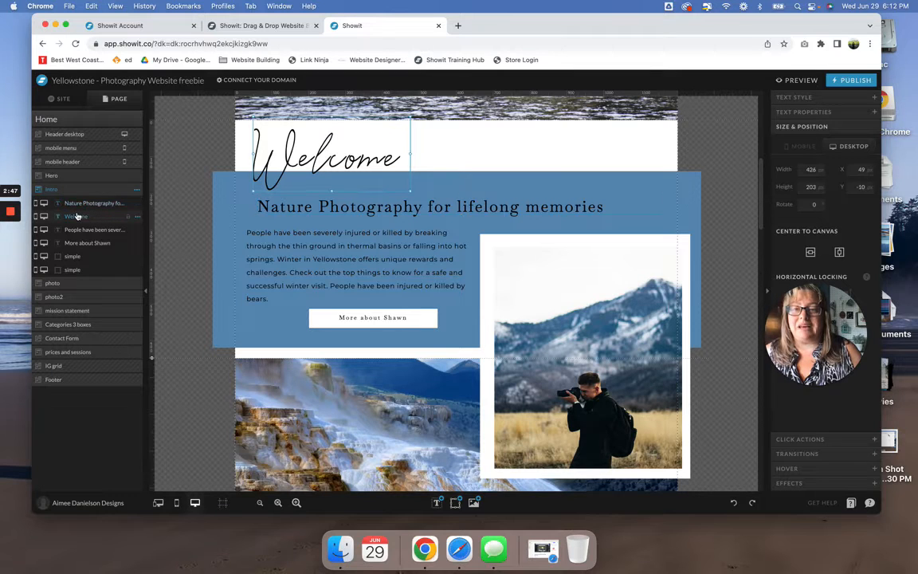
{"action": "mouse_move", "coordinate": [77, 216]}
{"action": "left_mouse_down"}
{"action": "mouse_move", "coordinate": [76, 191]}
{"action": "mouse_move", "coordinate": [78, 205]}
{"action": "left_mouse_up"}
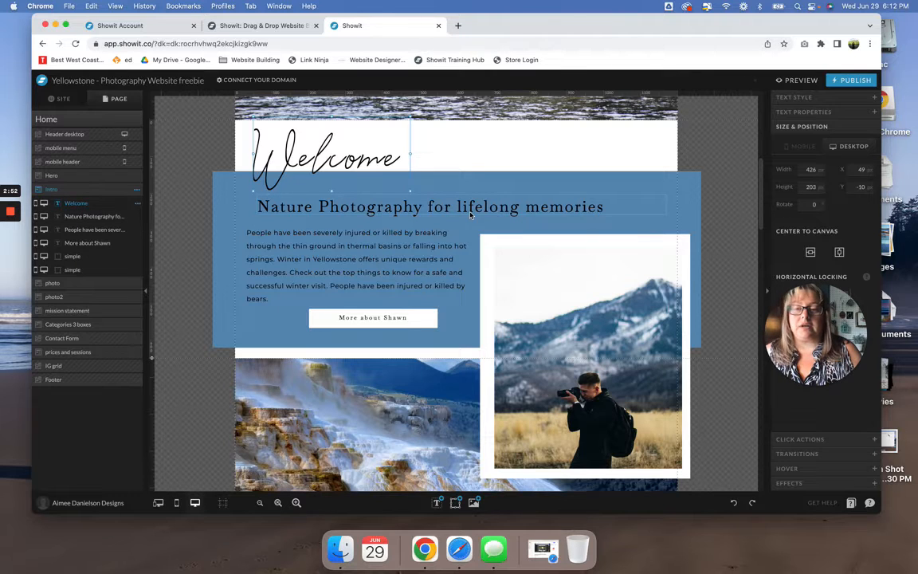
- Select the Intro canvas's paragraph, button text, button box and heading one by one to identify their layers
{"action": "left_click", "coordinate": [400, 237]}
{"action": "left_click", "coordinate": [392, 315]}
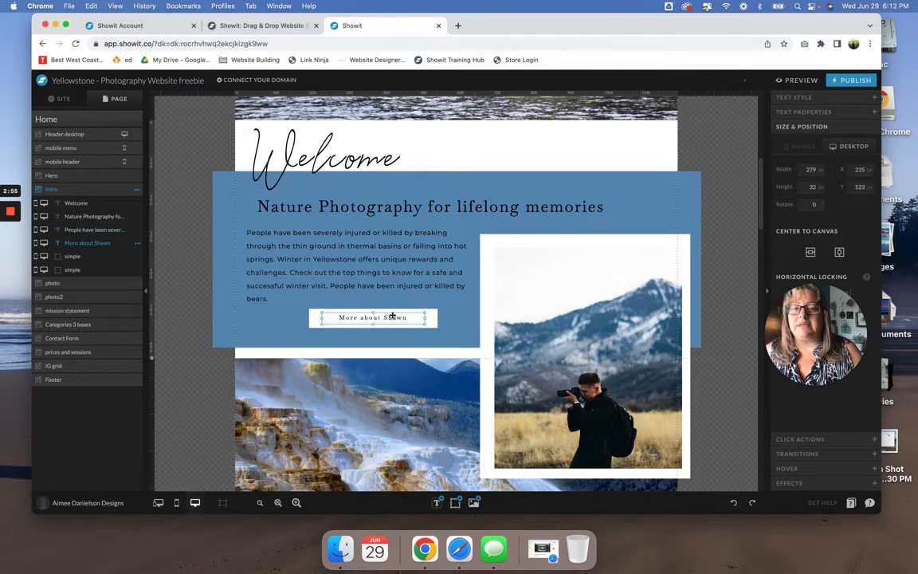
{"action": "left_click", "coordinate": [315, 319]}
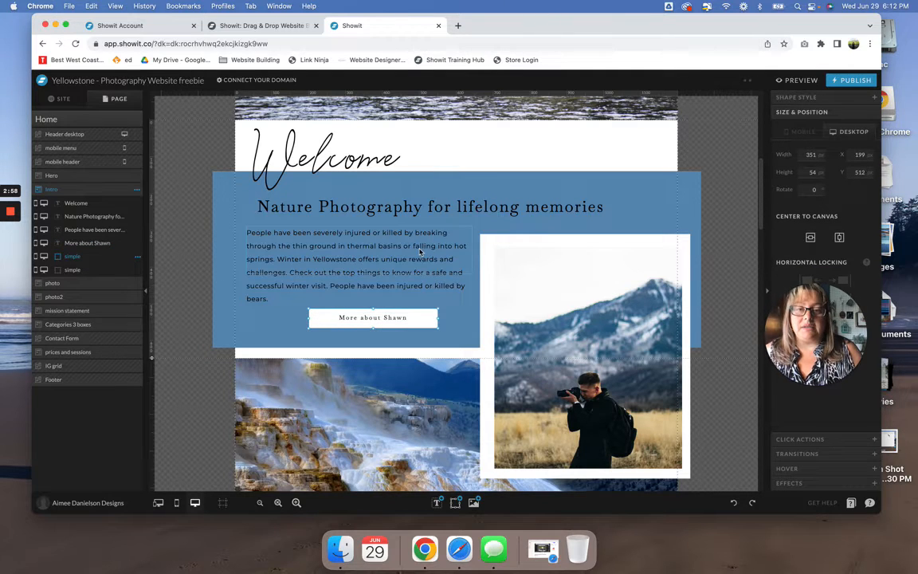
{"action": "left_click", "coordinate": [94, 217]}
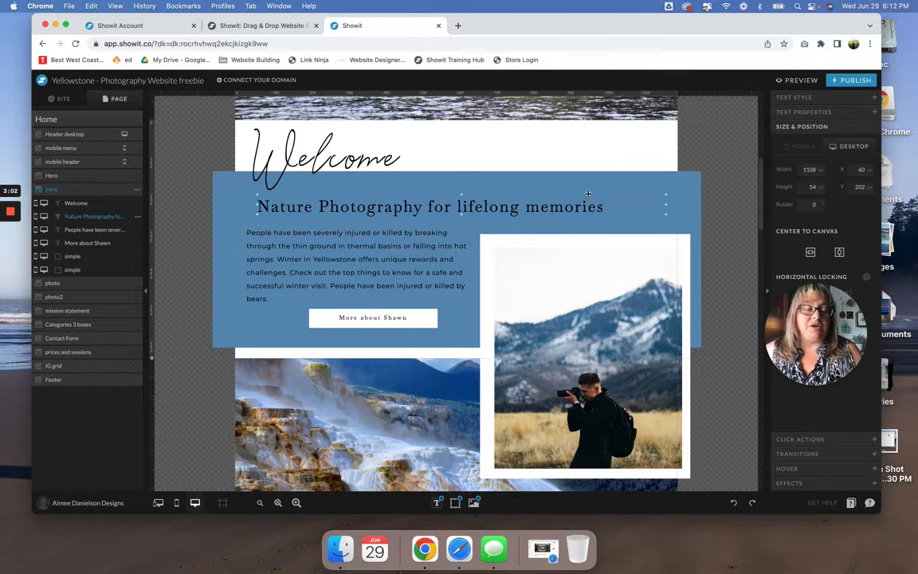
{"action": "left_click_drag", "start_coordinate": [829, 323], "coordinate": [815, 404]}
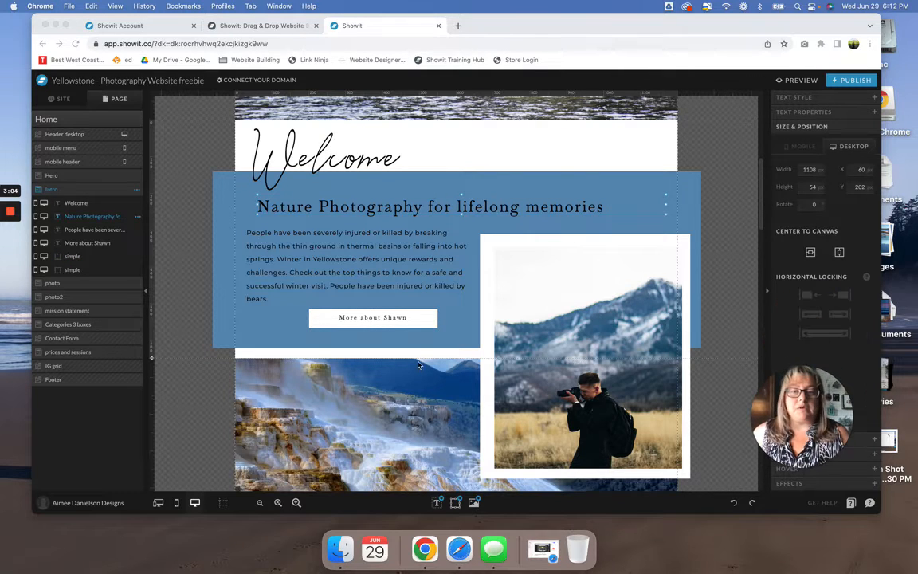
- Try the Intro paragraph's desktop text at size 23 and restore it to 18
{"action": "left_click", "coordinate": [348, 252]}
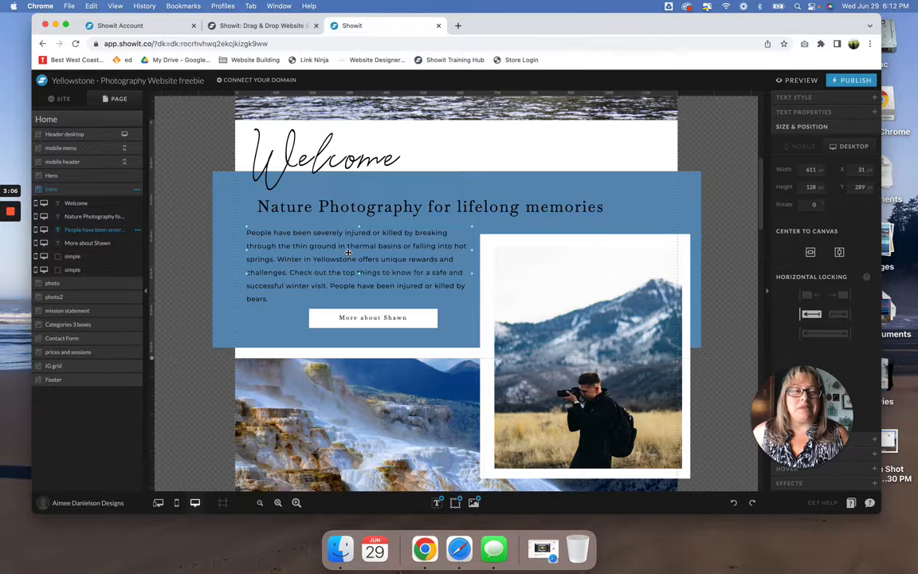
{"action": "left_click", "coordinate": [820, 98]}
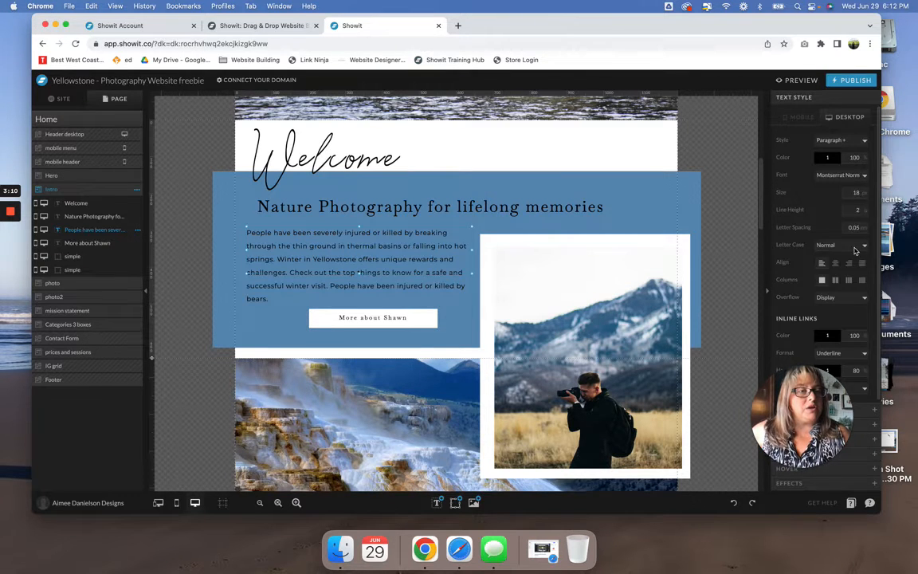
{"action": "left_click", "coordinate": [859, 193]}
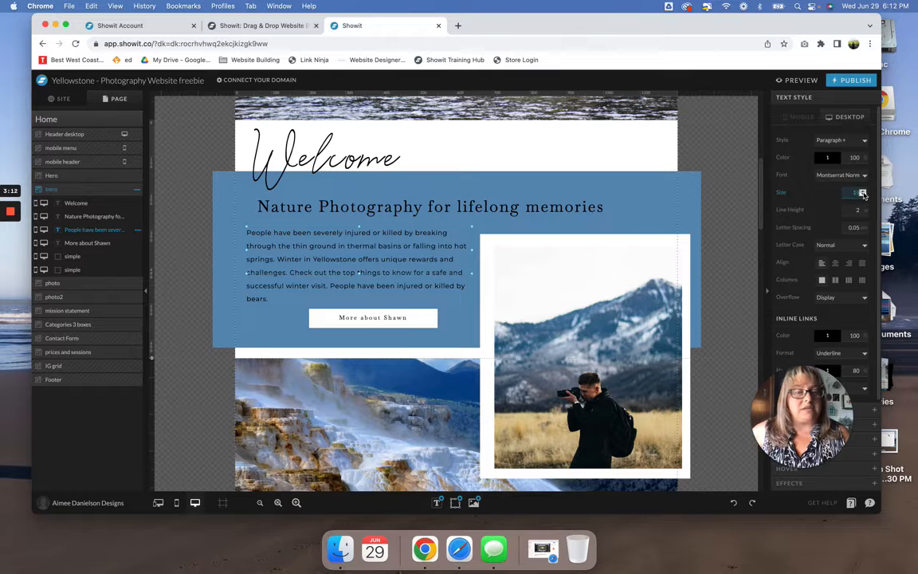
{"action": "type", "text": "23"}
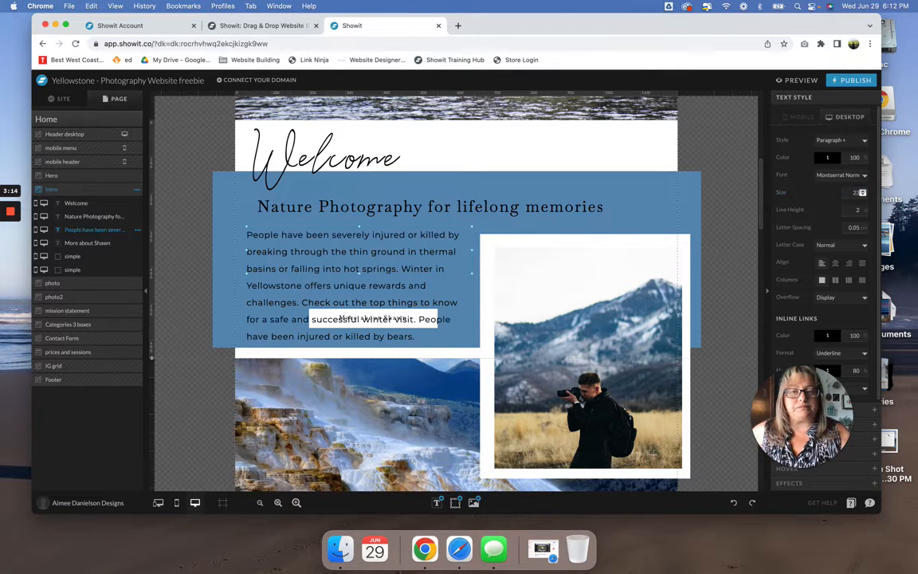
{"action": "left_click", "coordinate": [862, 196]}
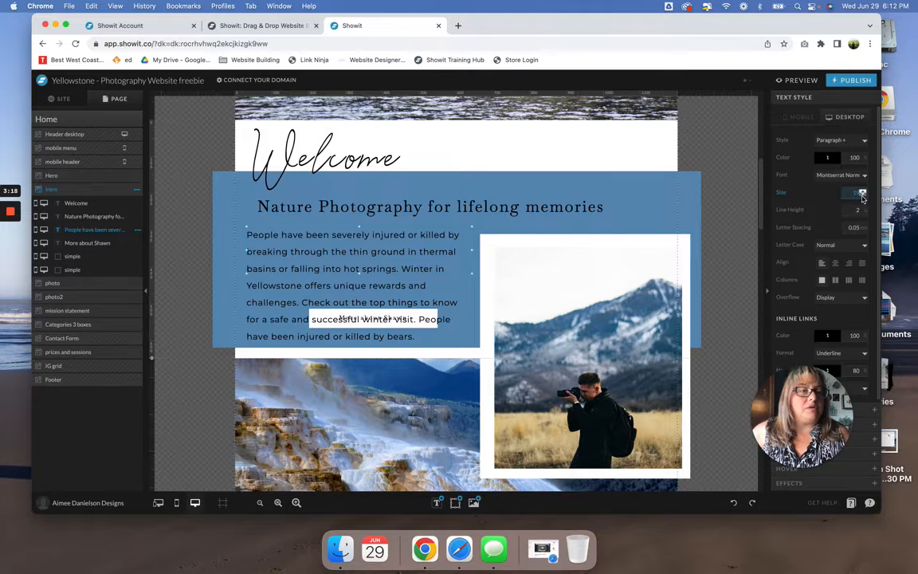
{"action": "left_click", "coordinate": [862, 196]}
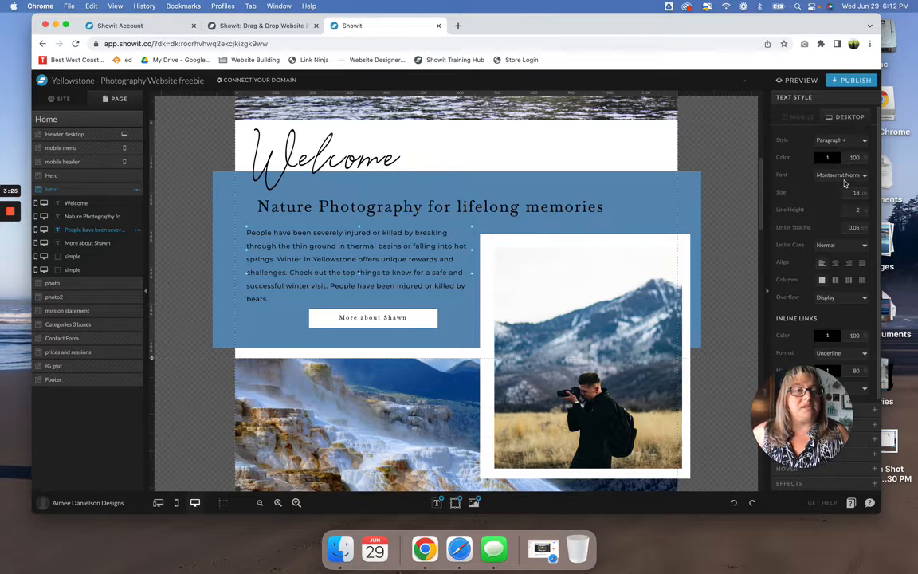
- Review the fonts available for the Intro paragraph without changing the current one
{"action": "left_click", "coordinate": [845, 179]}
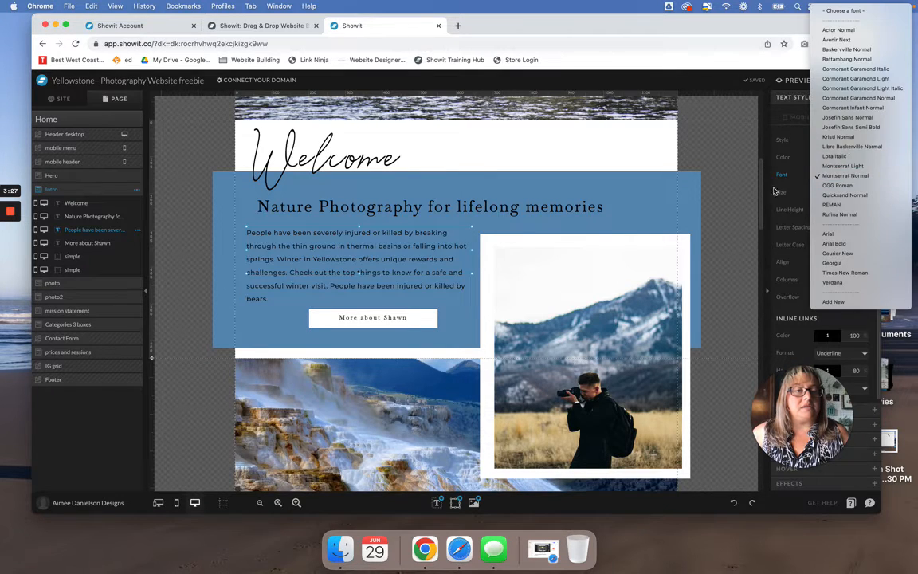
{"action": "left_click", "coordinate": [729, 194]}
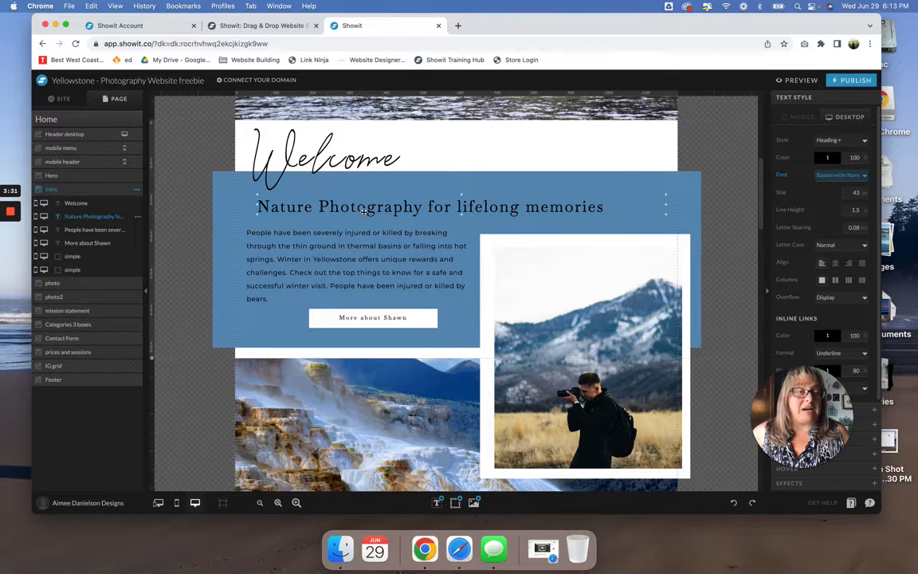
- Try the Title style on the "Nature Photography for lifelong memories" text and revert it to the plain Heading style
{"action": "left_click", "coordinate": [839, 140]}
{"action": "left_click", "coordinate": [839, 141]}
{"action": "left_click", "coordinate": [838, 139]}
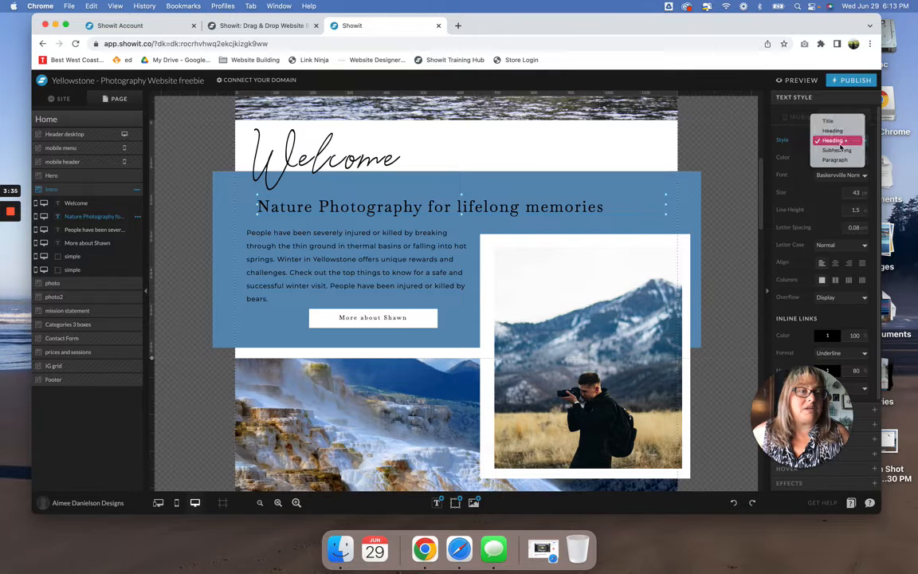
{"action": "left_click", "coordinate": [833, 121]}
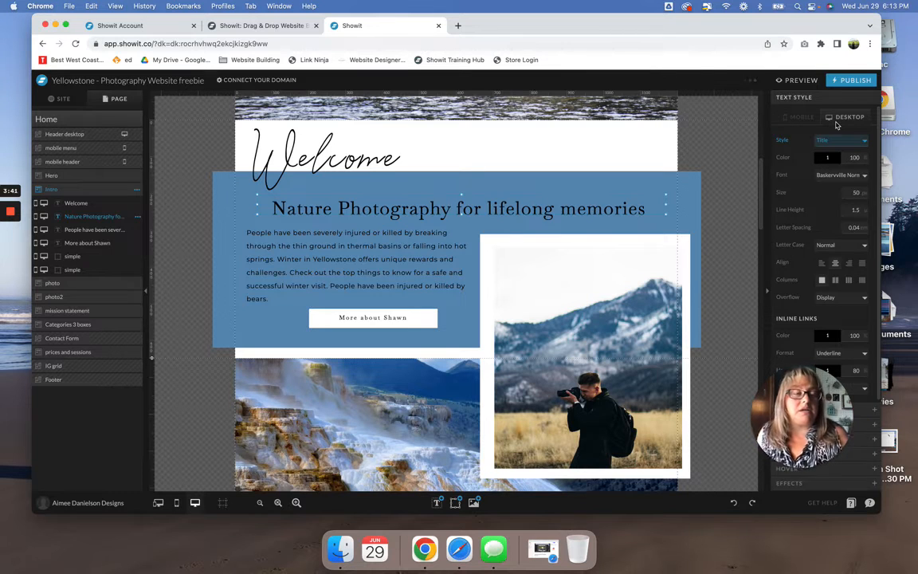
{"action": "left_click", "coordinate": [733, 502]}
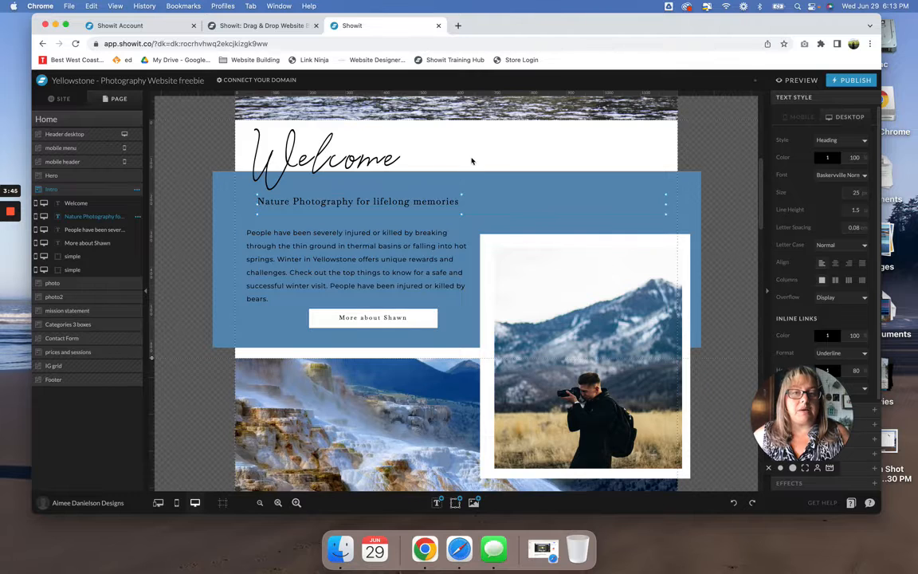
{"action": "left_click", "coordinate": [472, 159]}
{"action": "left_click", "coordinate": [580, 318]}
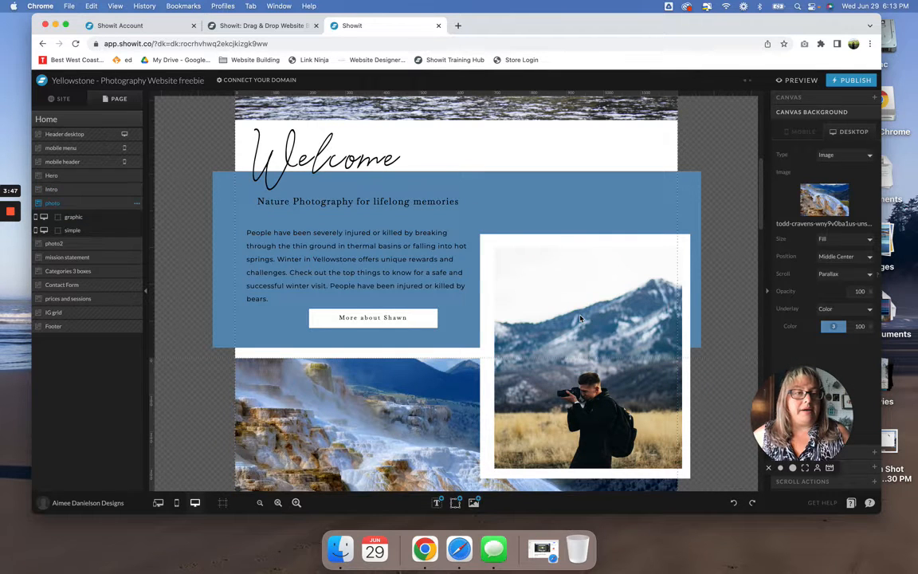
- Look over the upper Home page sections and select the Hero and Intro canvases to compare their layers
{"action": "scroll", "coordinate": [580, 318], "scroll_direction": "down", "scroll_amount": 3}
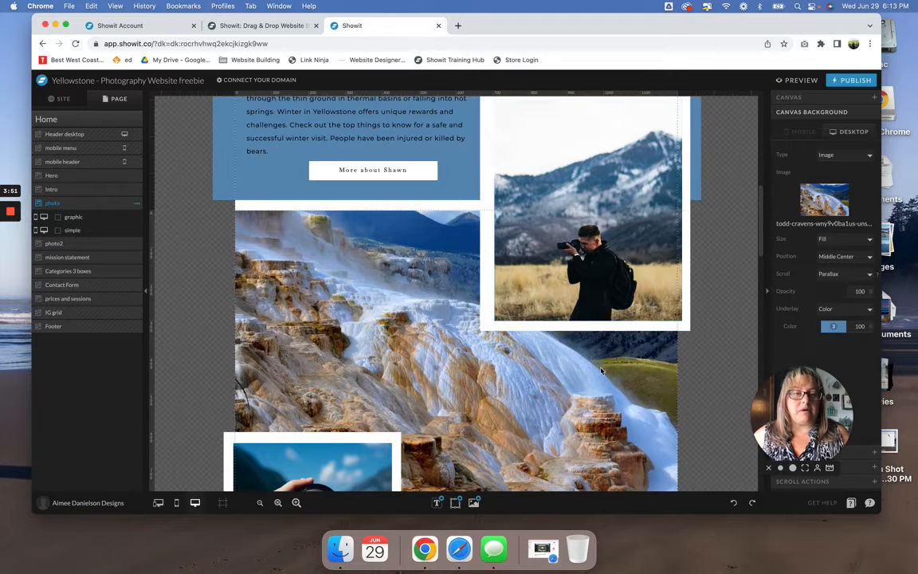
{"action": "scroll", "coordinate": [600, 400], "scroll_direction": "up", "scroll_amount": 10}
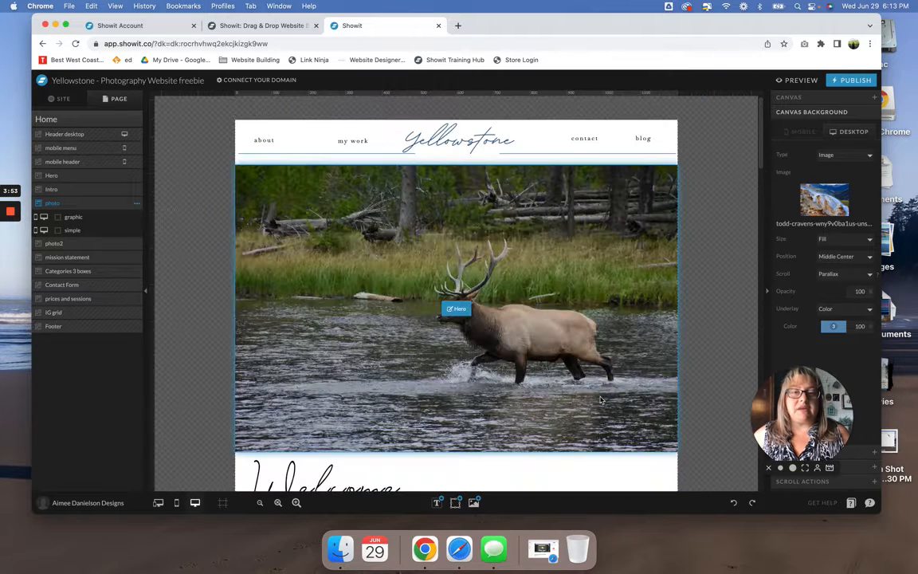
{"action": "left_click", "coordinate": [600, 400]}
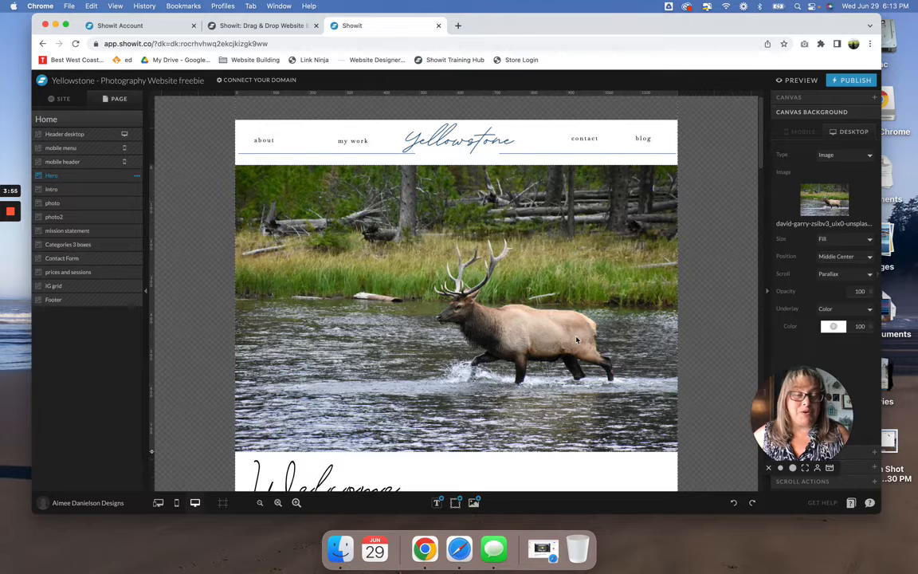
{"action": "left_click", "coordinate": [81, 189]}
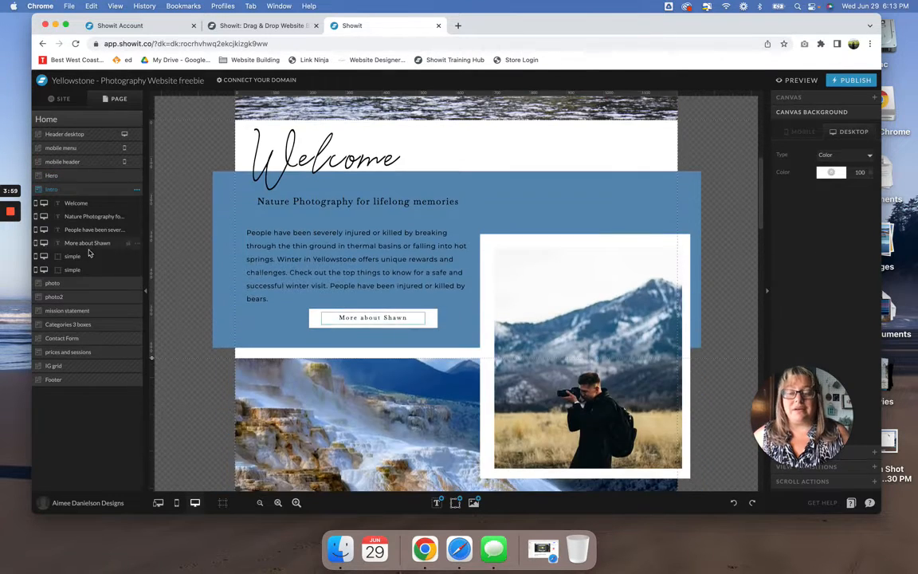
- Replace the Hero canvas's desktop background image with the snowy elk herd photo from the Template Wyoming folder
{"action": "left_click", "coordinate": [96, 175]}
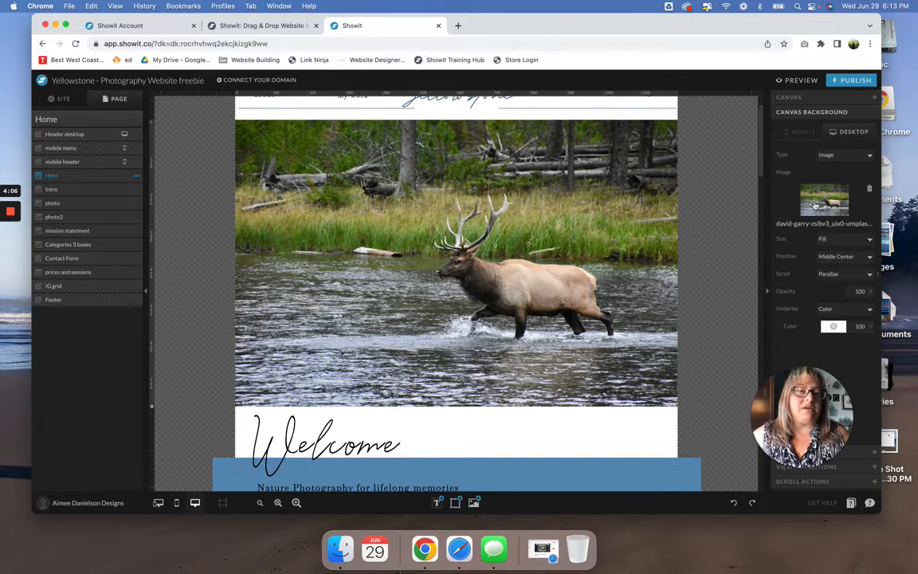
{"action": "left_click", "coordinate": [814, 206]}
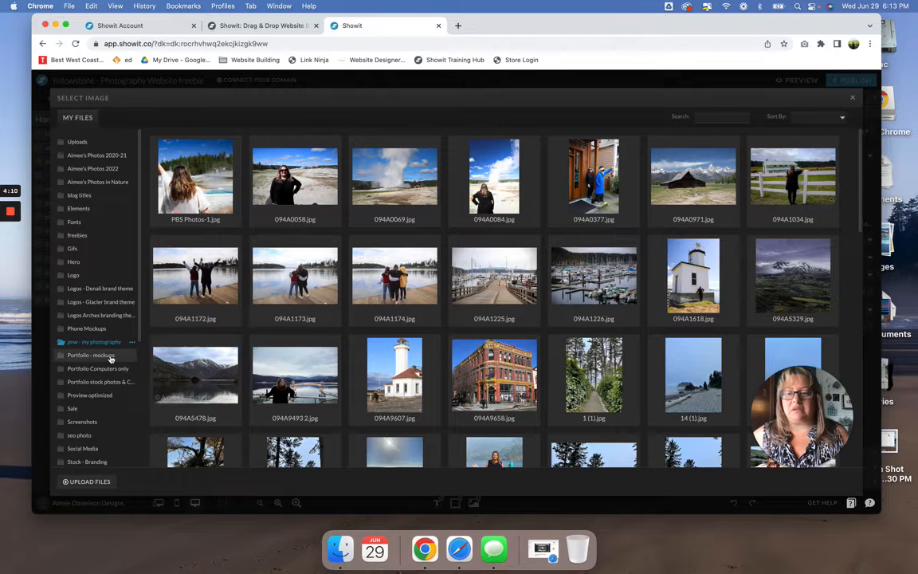
{"action": "scroll", "coordinate": [111, 360], "scroll_direction": "down", "scroll_amount": 5}
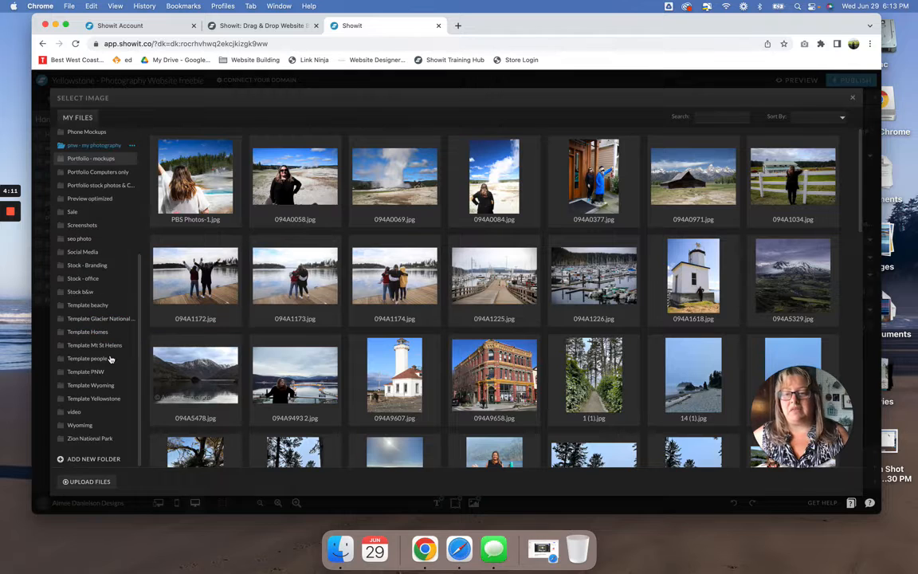
{"action": "left_click", "coordinate": [108, 398]}
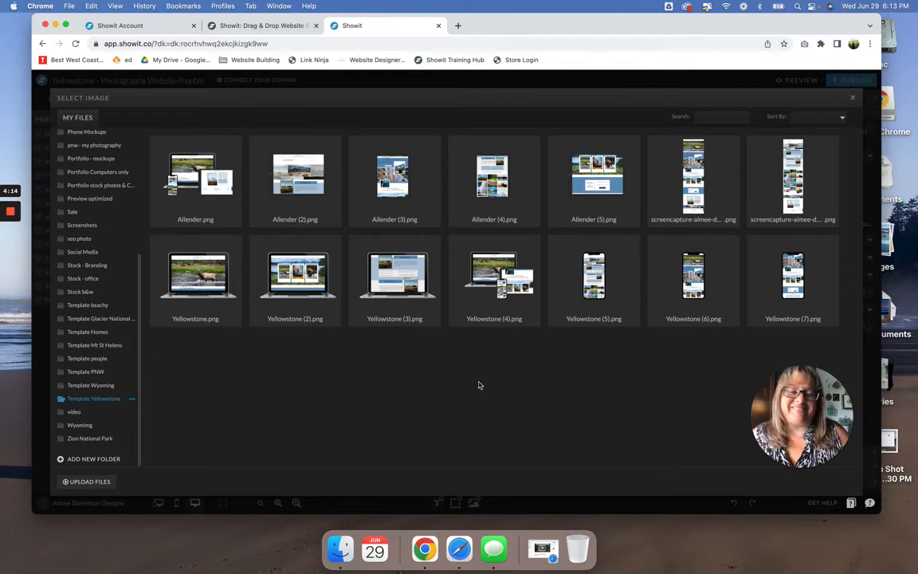
{"action": "left_click", "coordinate": [88, 385]}
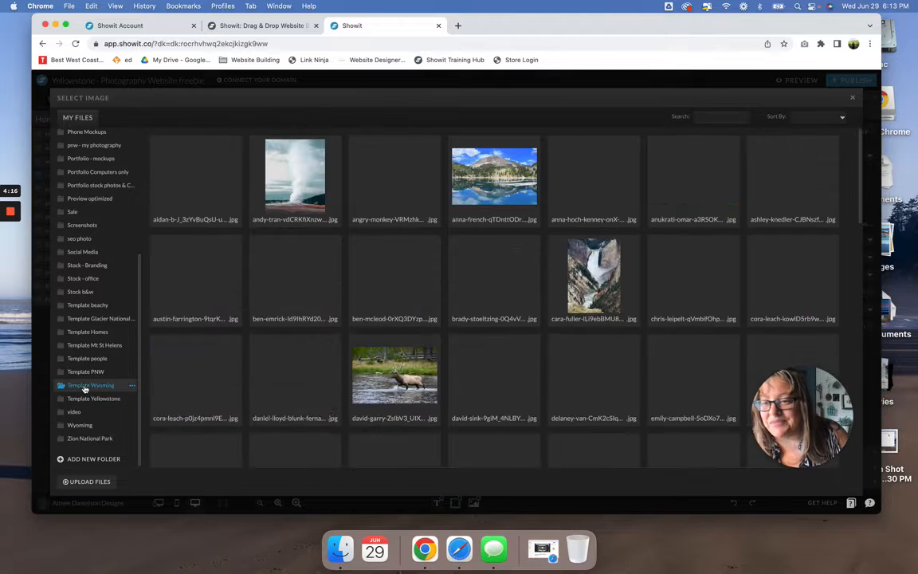
{"action": "left_click", "coordinate": [395, 275]}
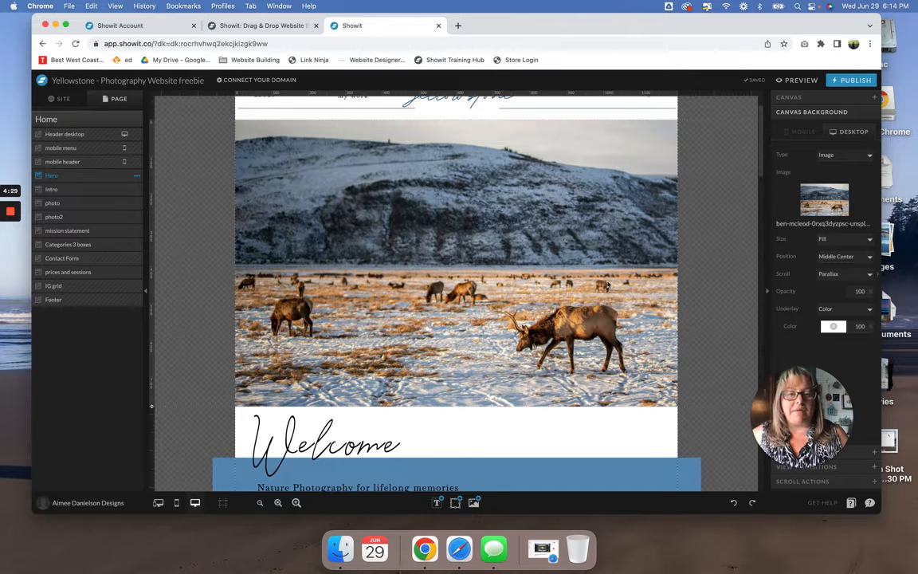
- Look through the Home page's lower sections alongside the site canvas list, and open the Contact Form site canvas for editing
{"action": "scroll", "coordinate": [603, 285], "scroll_direction": "down", "scroll_amount": 10}
{"action": "scroll", "coordinate": [603, 285], "scroll_direction": "down", "scroll_amount": 5}
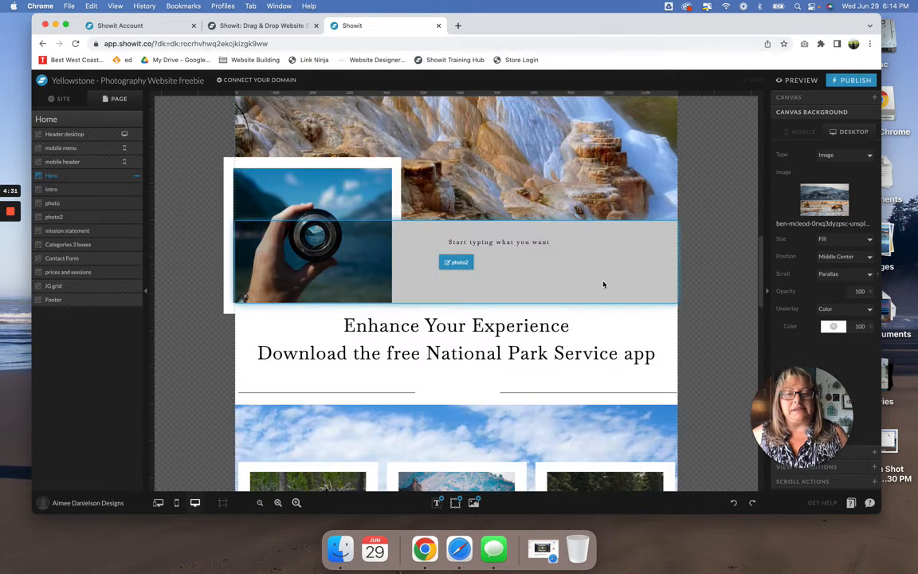
{"action": "left_click", "coordinate": [63, 98]}
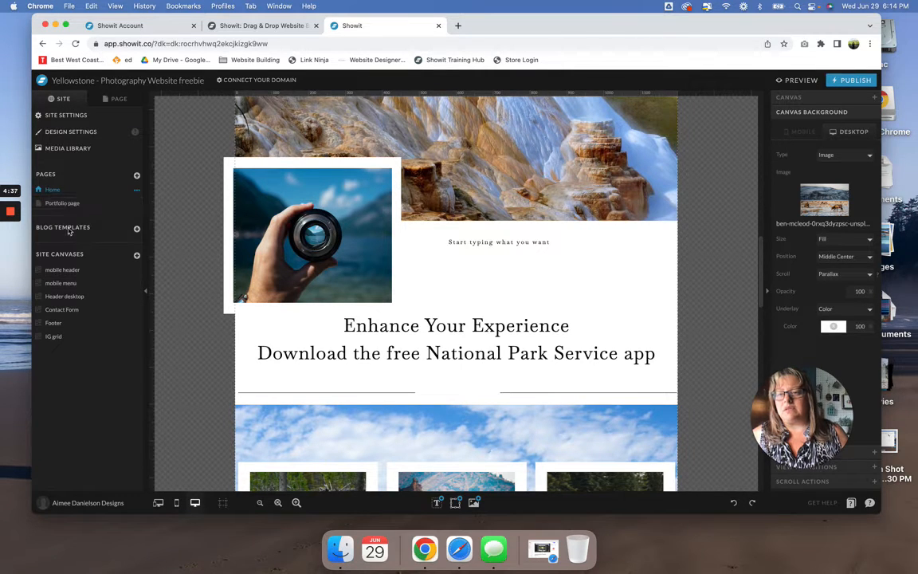
{"action": "left_click", "coordinate": [66, 189]}
{"action": "scroll", "coordinate": [460, 281], "scroll_direction": "down", "scroll_amount": 5}
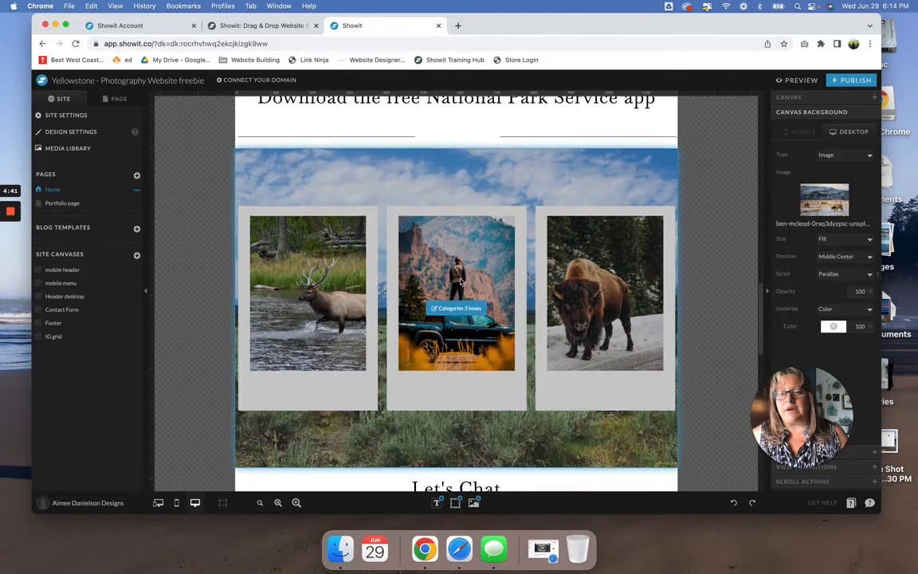
{"action": "scroll", "coordinate": [460, 280], "scroll_direction": "down", "scroll_amount": 5}
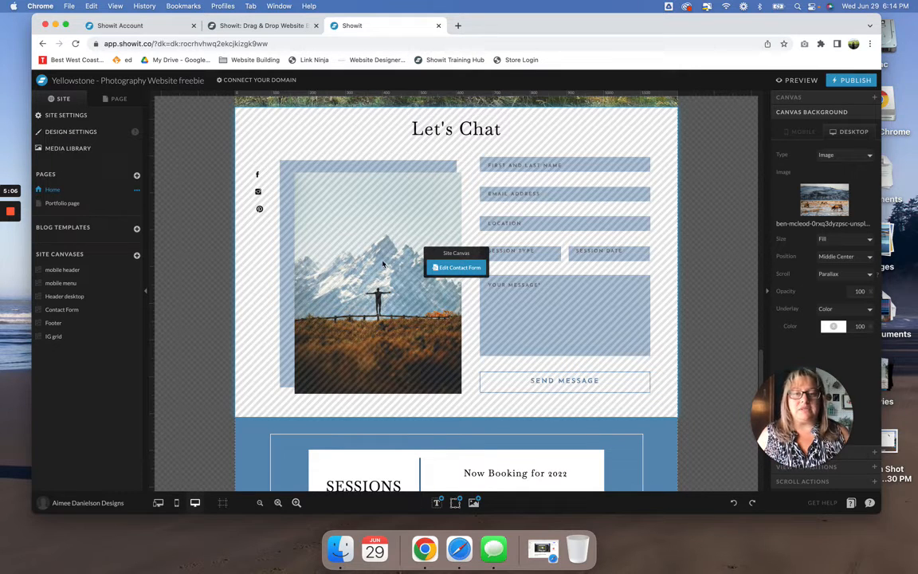
{"action": "left_click", "coordinate": [518, 208]}
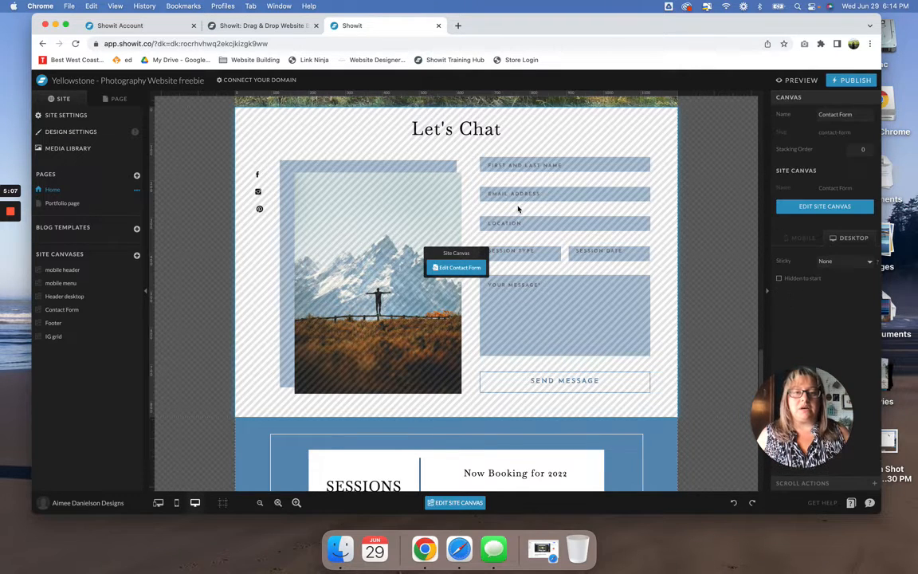
{"action": "left_click", "coordinate": [440, 268]}
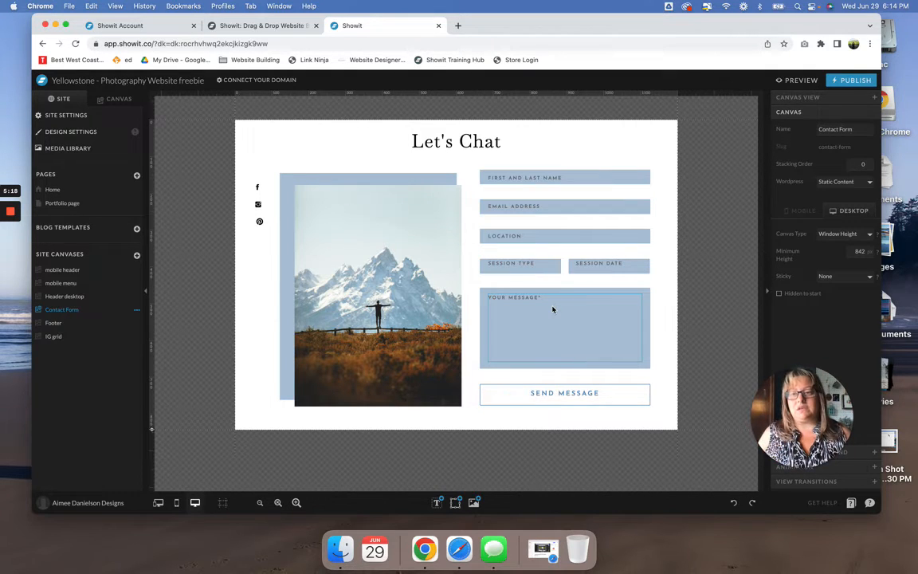
- Return to the Home page, open the Header desktop site canvas and select its blog and about links
{"action": "left_click", "coordinate": [60, 190]}
{"action": "left_click", "coordinate": [496, 145]}
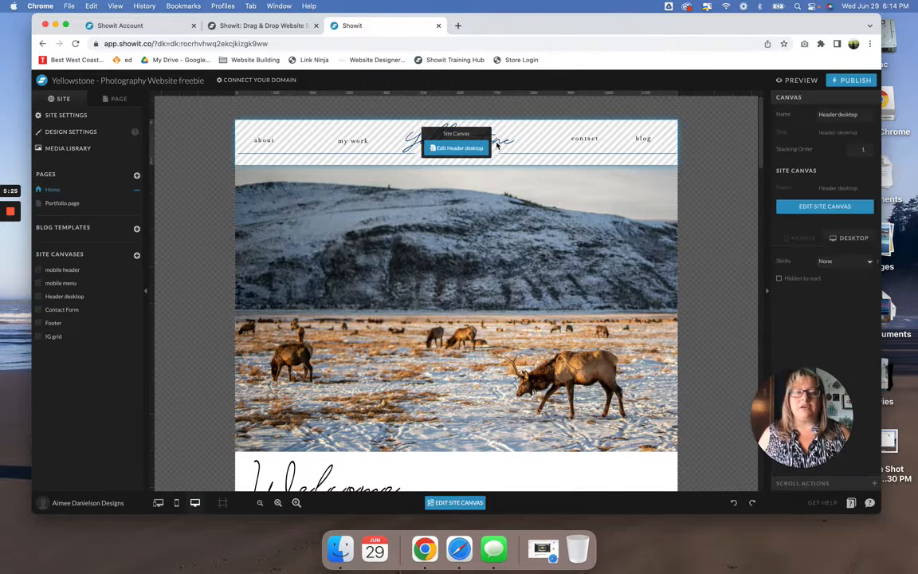
{"action": "left_click", "coordinate": [450, 148]}
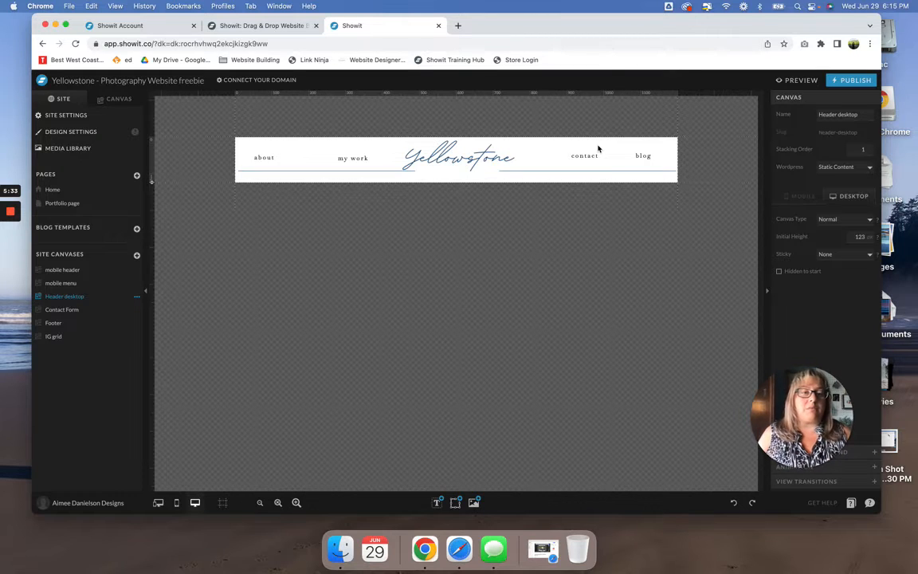
{"action": "left_click", "coordinate": [639, 157]}
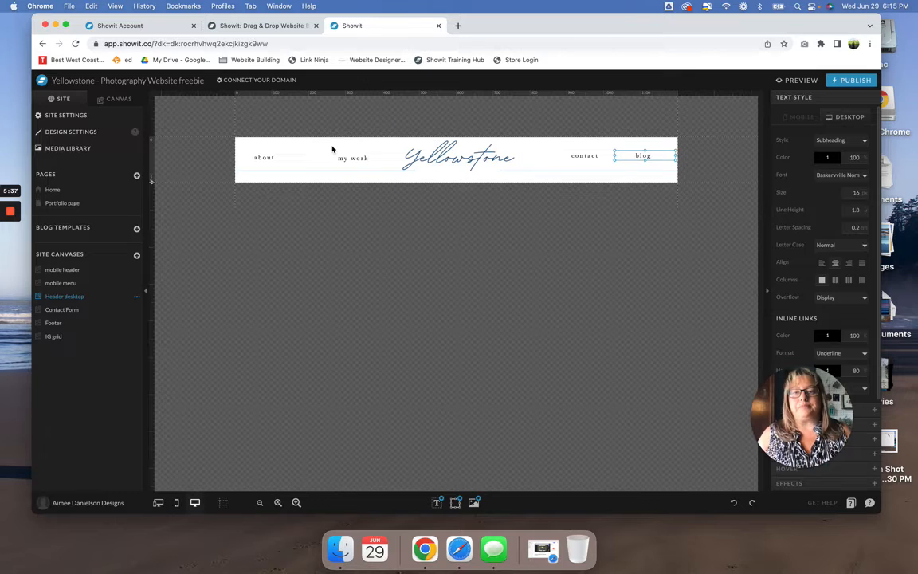
{"action": "left_click", "coordinate": [260, 157]}
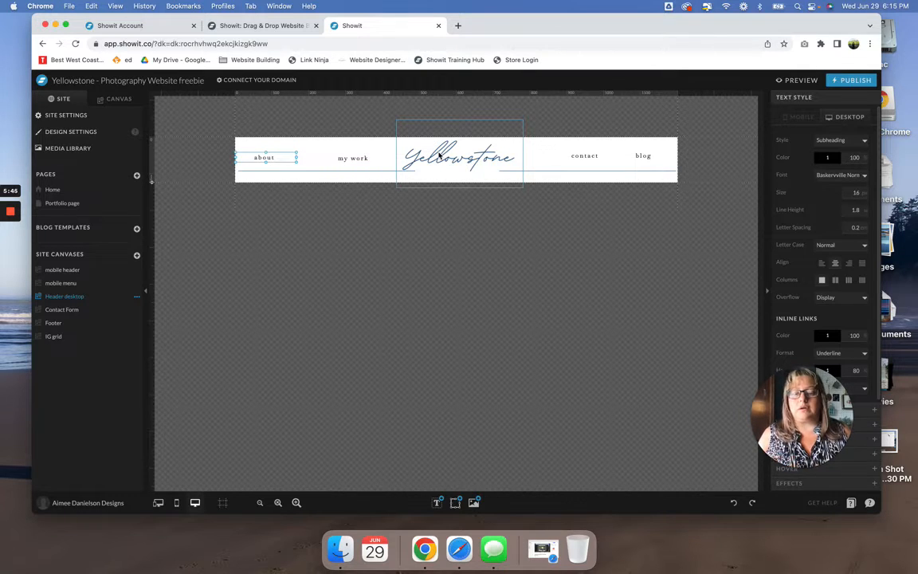
- Try a header layout with the Yellowstone logo at the left end and the about and my work links shifted right
{"action": "left_click_drag", "start_coordinate": [439, 156], "coordinate": [289, 118]}
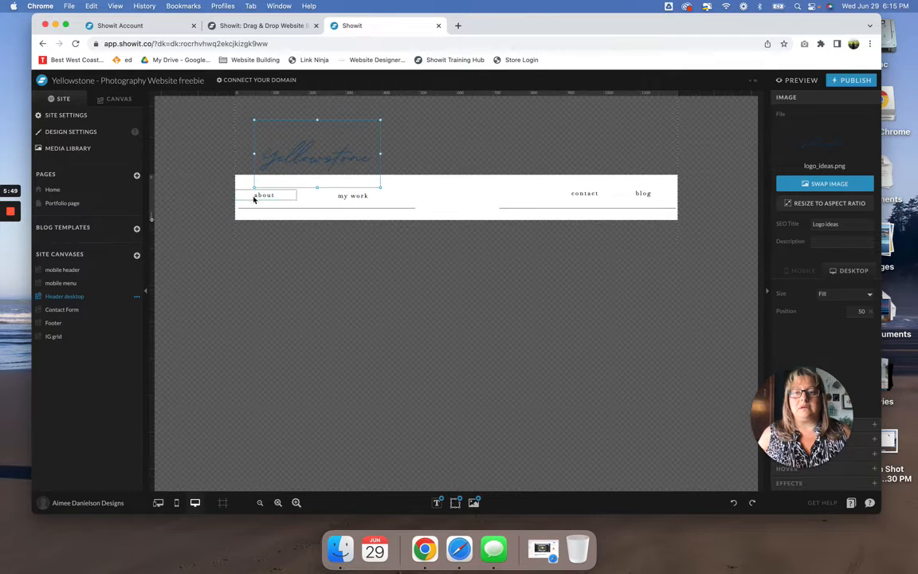
{"action": "left_click_drag", "start_coordinate": [254, 200], "coordinate": [508, 199]}
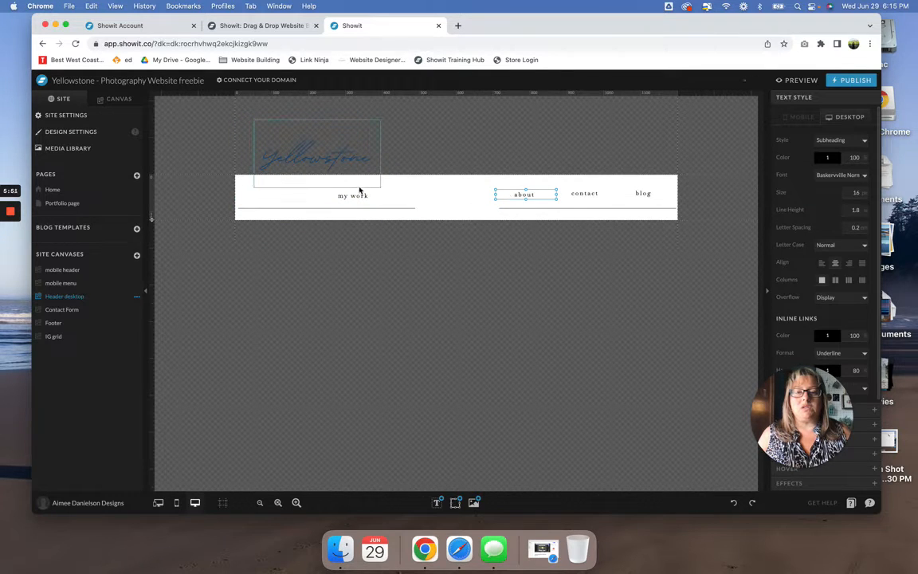
{"action": "left_click_drag", "start_coordinate": [356, 194], "coordinate": [429, 197]}
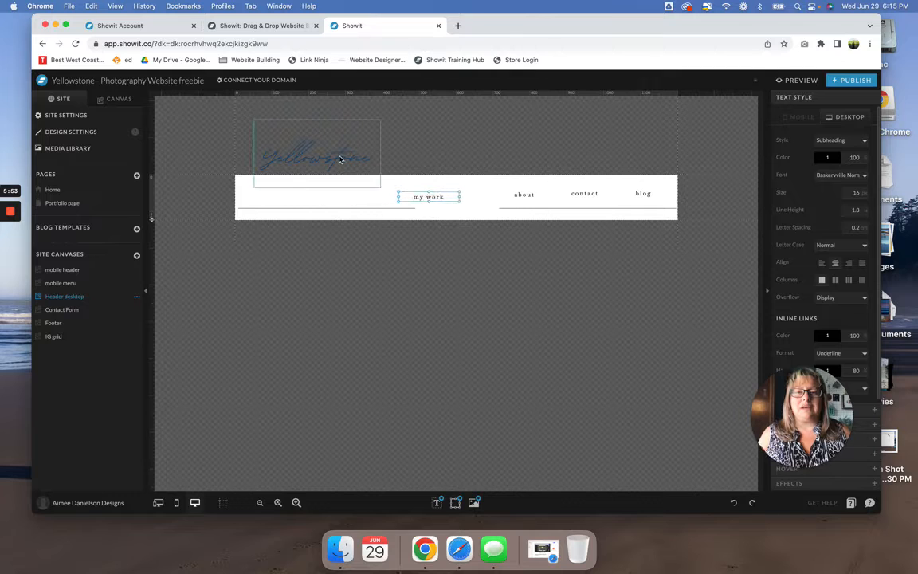
{"action": "left_click_drag", "start_coordinate": [340, 159], "coordinate": [341, 195]}
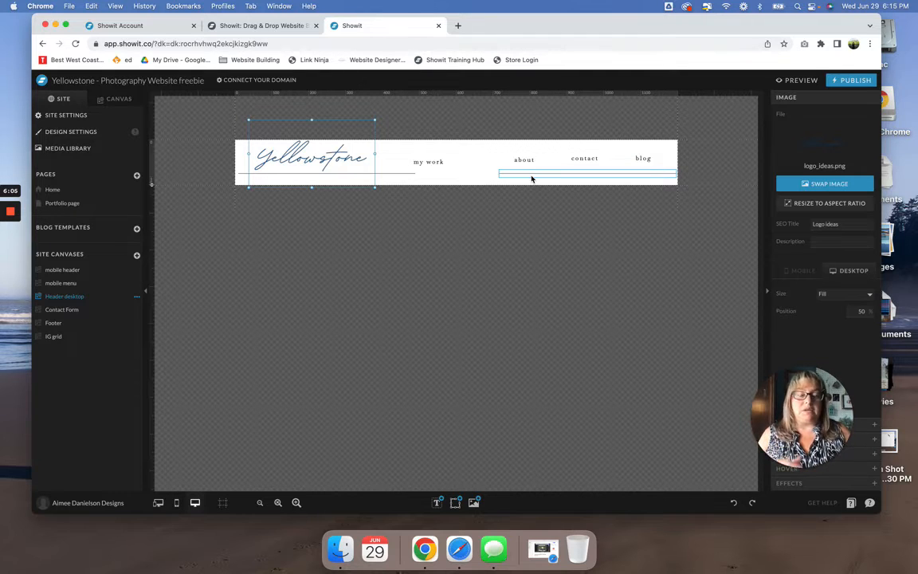
- Undo all the logo and navigation link moves in the Header desktop canvas
{"action": "left_click", "coordinate": [733, 503]}
{"action": "left_click", "coordinate": [733, 504]}
{"action": "left_click", "coordinate": [734, 503]}
{"action": "left_click", "coordinate": [734, 504]}
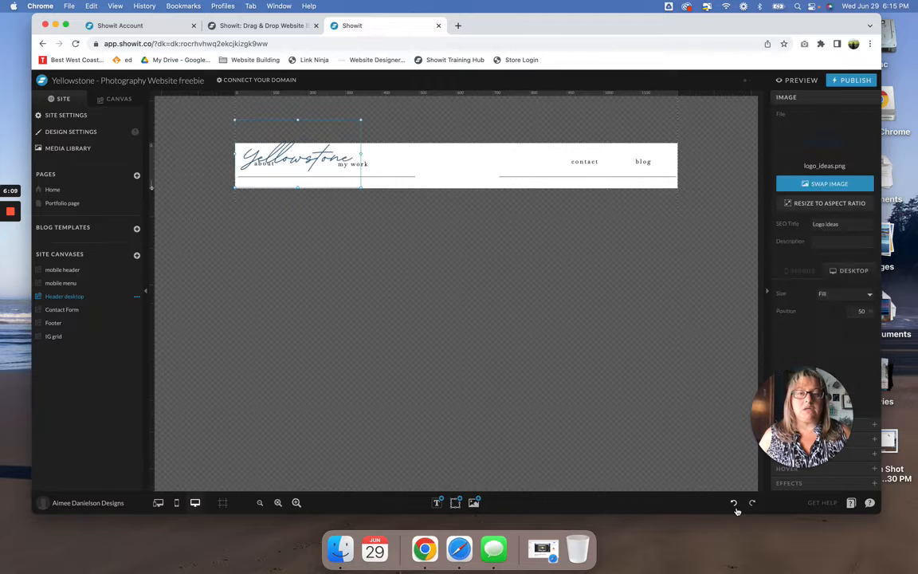
{"action": "left_click", "coordinate": [734, 504]}
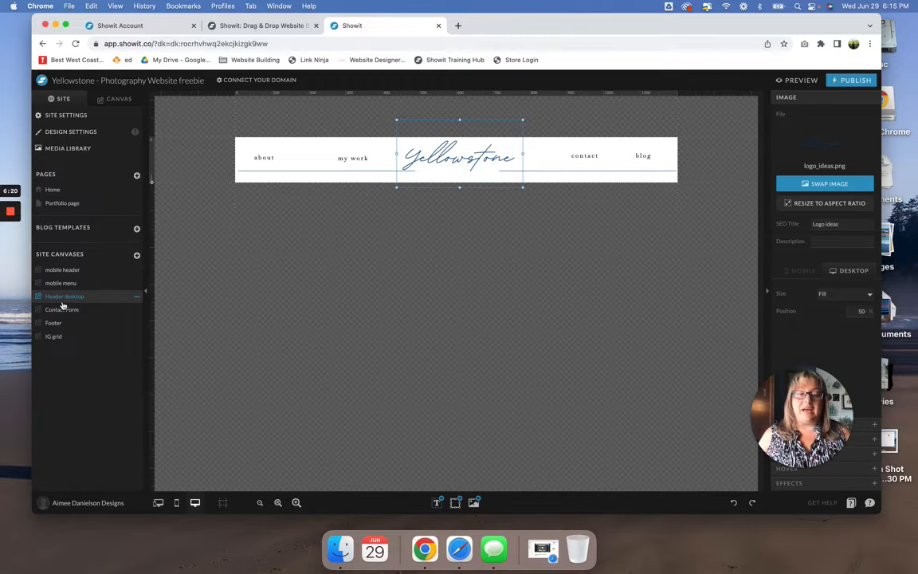
- Open the Footer site canvas and review the Pinterest icon's click action and available link types without changing them
{"action": "left_click", "coordinate": [58, 323]}
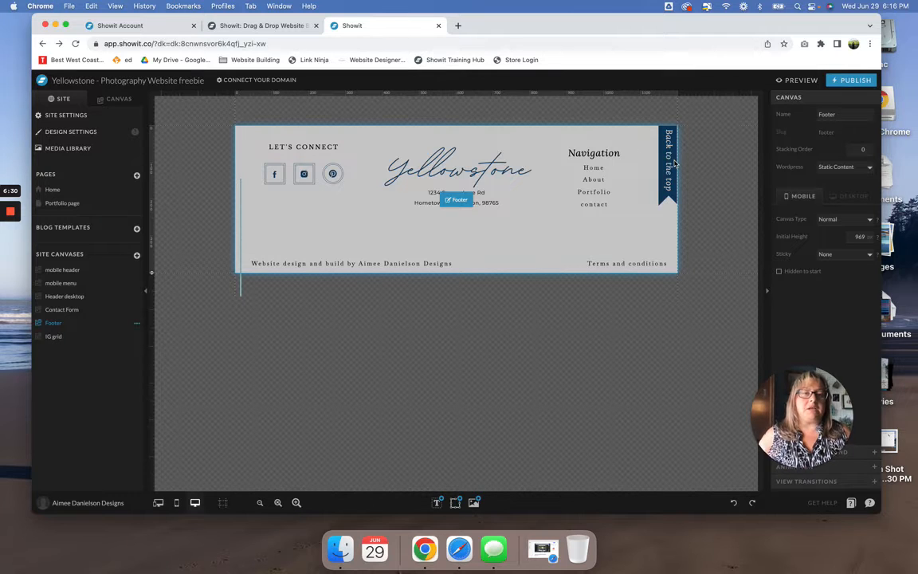
{"action": "left_click", "coordinate": [335, 174]}
{"action": "left_click", "coordinate": [334, 174]}
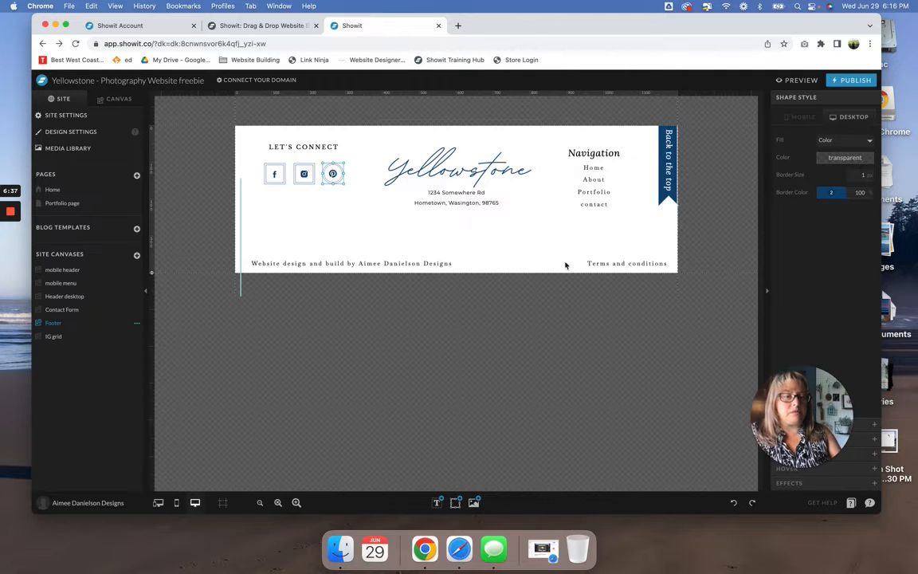
{"action": "left_click_drag", "start_coordinate": [779, 388], "coordinate": [383, 373]}
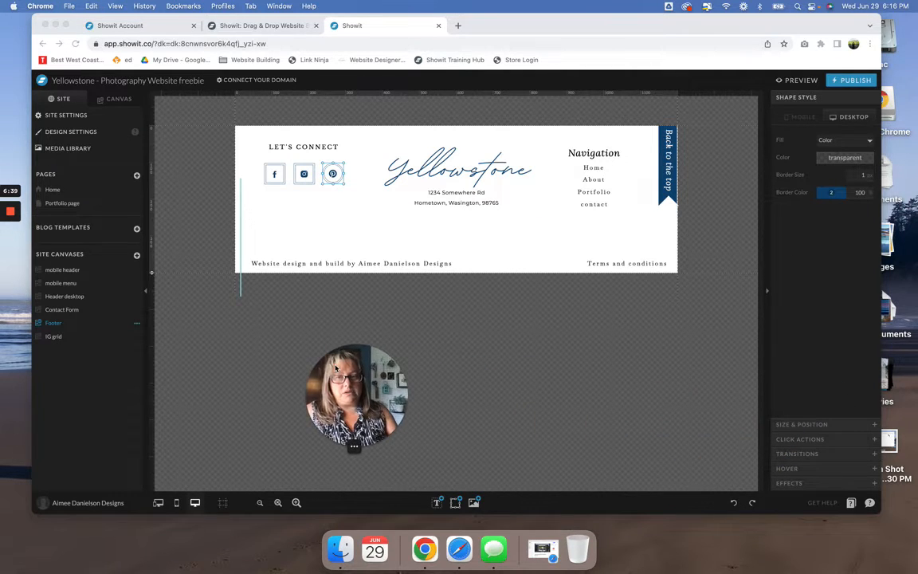
{"action": "left_click", "coordinate": [826, 440]}
{"action": "left_click", "coordinate": [826, 440]}
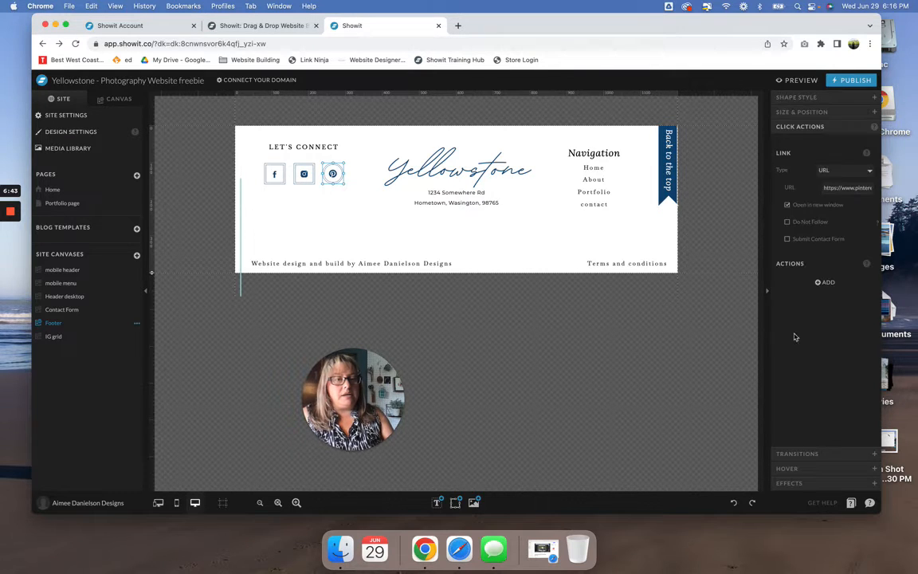
{"action": "left_click", "coordinate": [837, 171]}
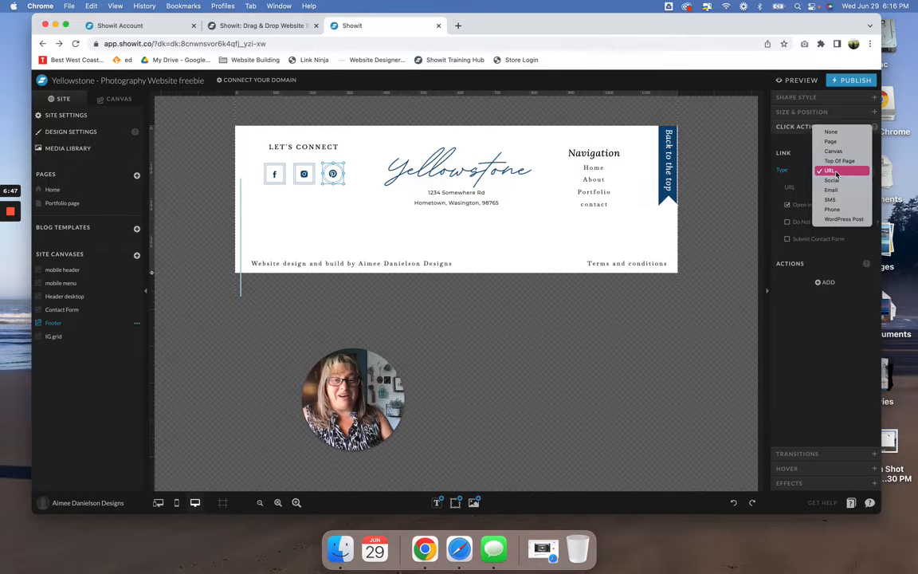
{"action": "left_click", "coordinate": [691, 333]}
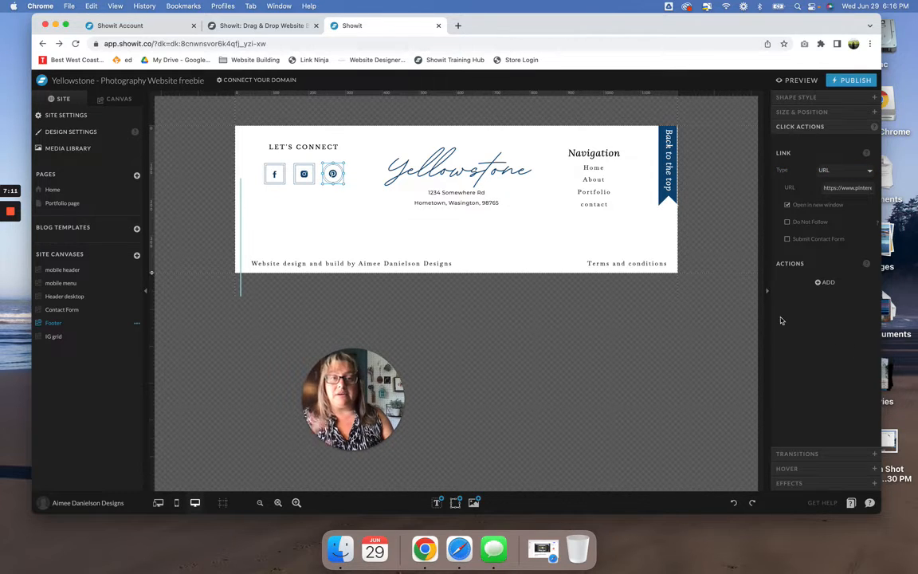
- Review the link settings and available link types of the footer's Home navigation text and deselect it
{"action": "left_click", "coordinate": [598, 167]}
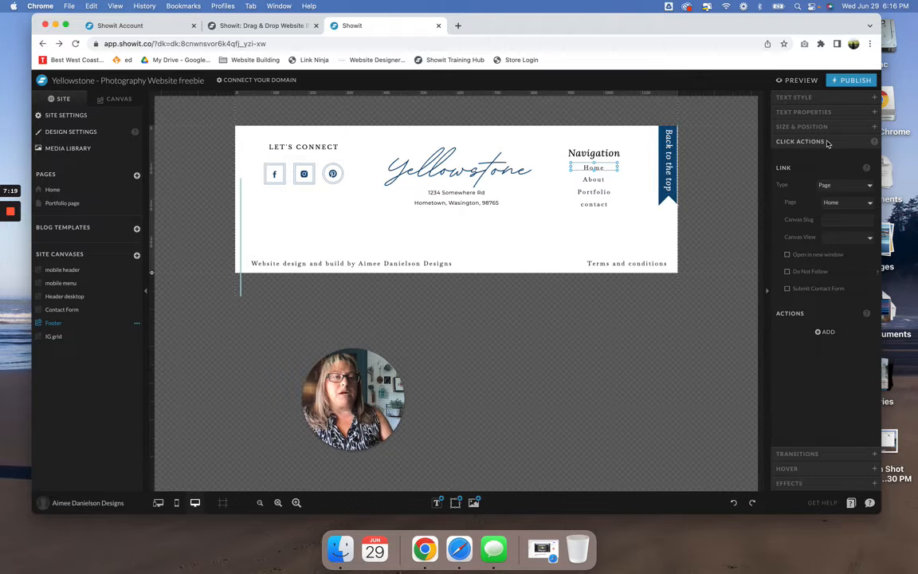
{"action": "left_click", "coordinate": [844, 185]}
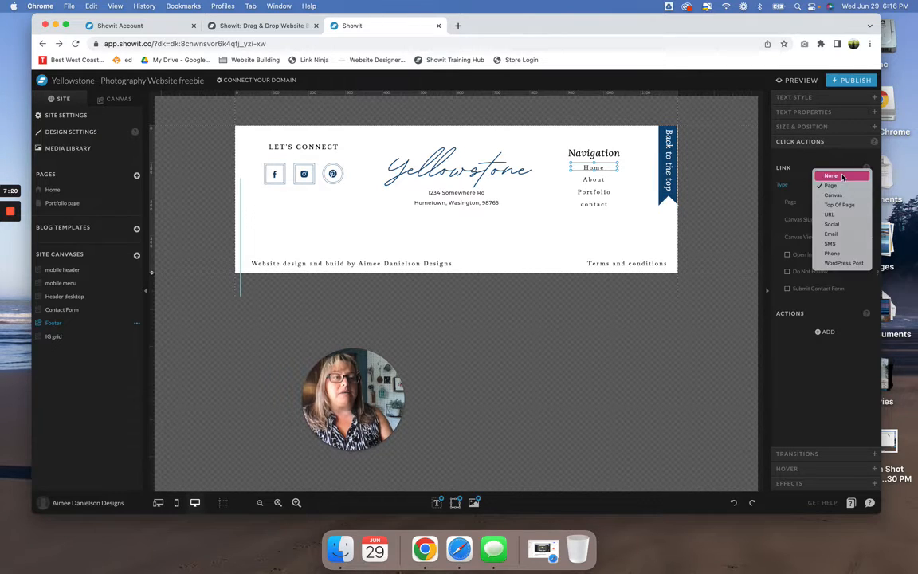
{"action": "left_click", "coordinate": [842, 177]}
{"action": "left_click", "coordinate": [538, 241]}
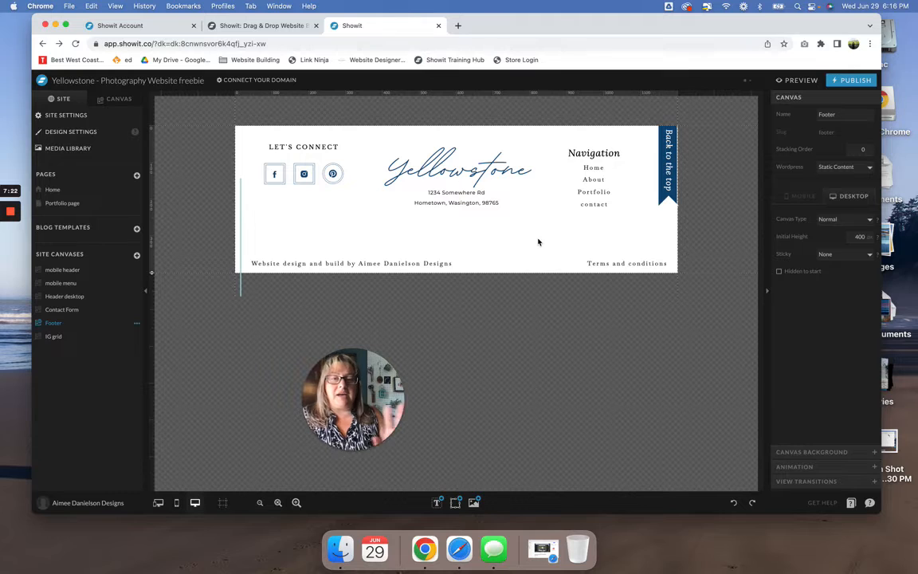
- Link the footer's Home navigation text to the Home page using the Page link type
{"action": "left_click", "coordinate": [591, 168]}
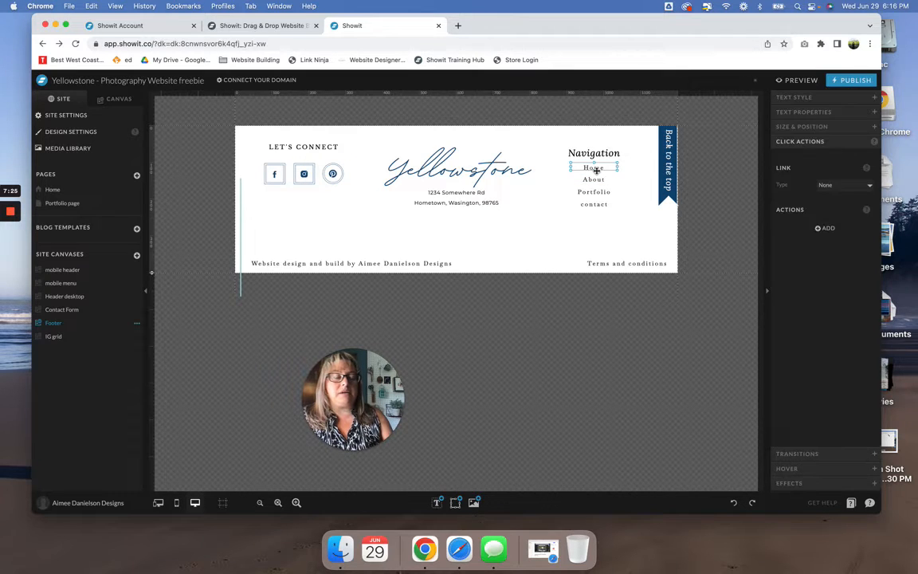
{"action": "left_click", "coordinate": [837, 185]}
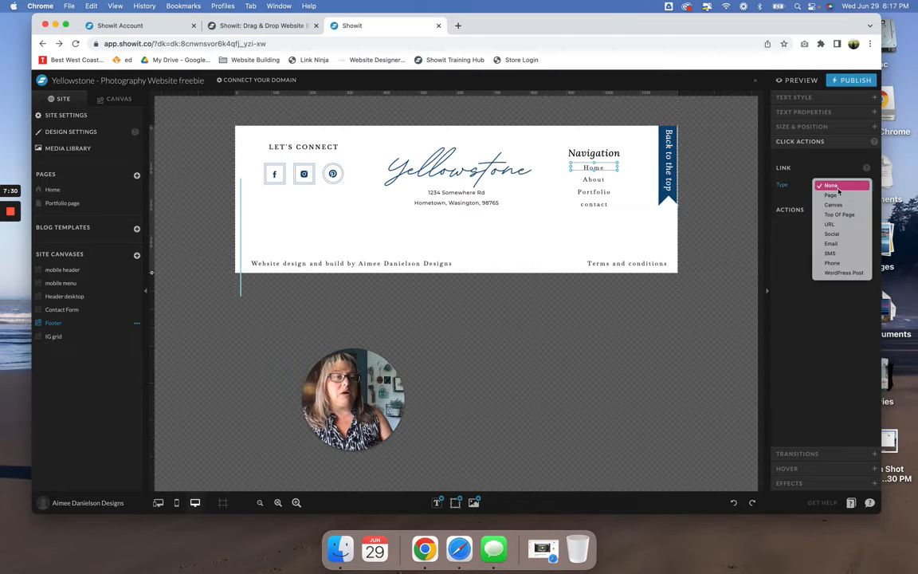
{"action": "left_click", "coordinate": [840, 196]}
{"action": "left_click", "coordinate": [841, 202]}
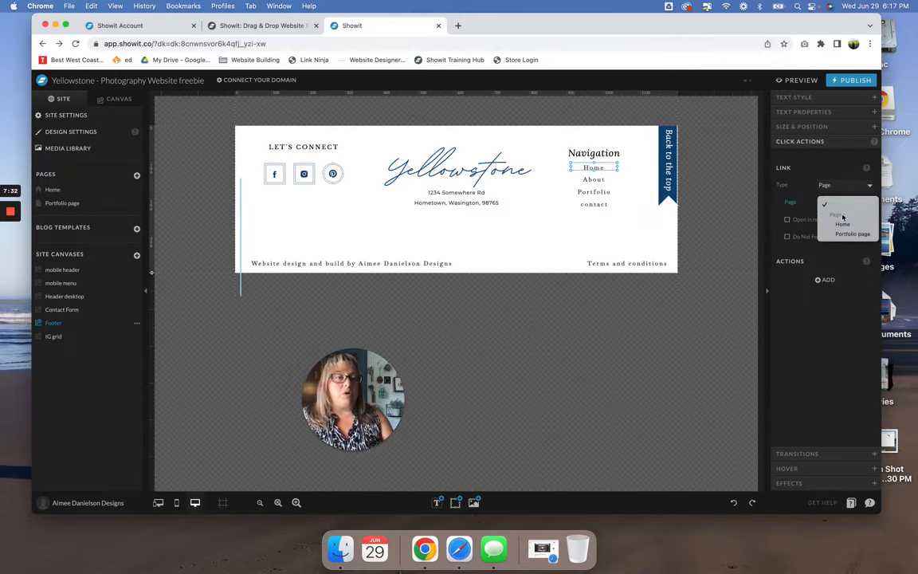
{"action": "left_click", "coordinate": [845, 228]}
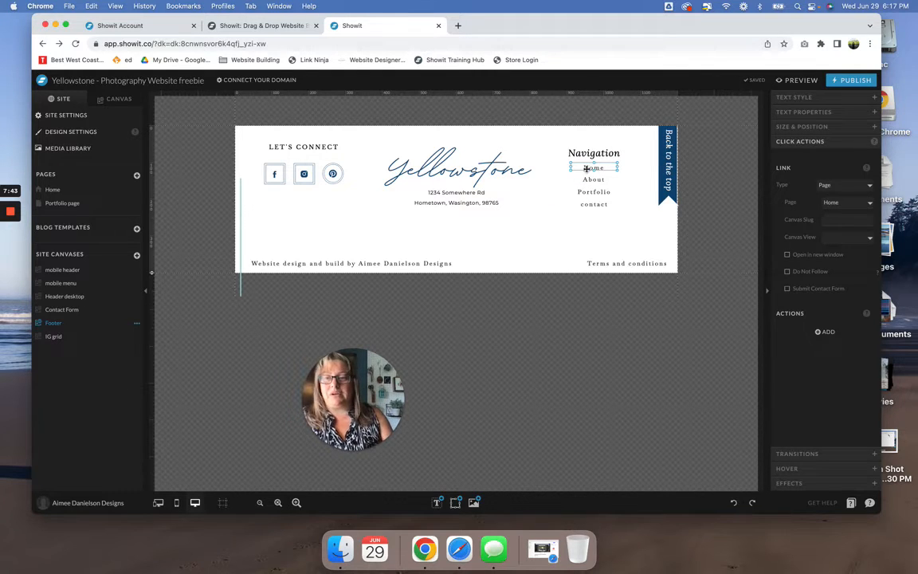
- Open the IG grid site canvas and review the click action of the "Follow us on IG" text
{"action": "left_click", "coordinate": [50, 336]}
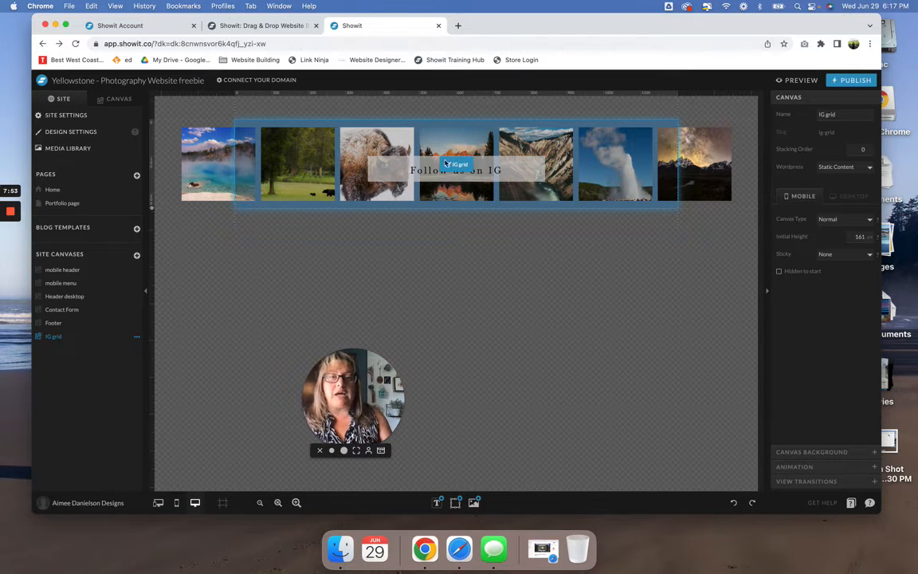
{"action": "left_click", "coordinate": [488, 174]}
{"action": "left_click", "coordinate": [489, 172]}
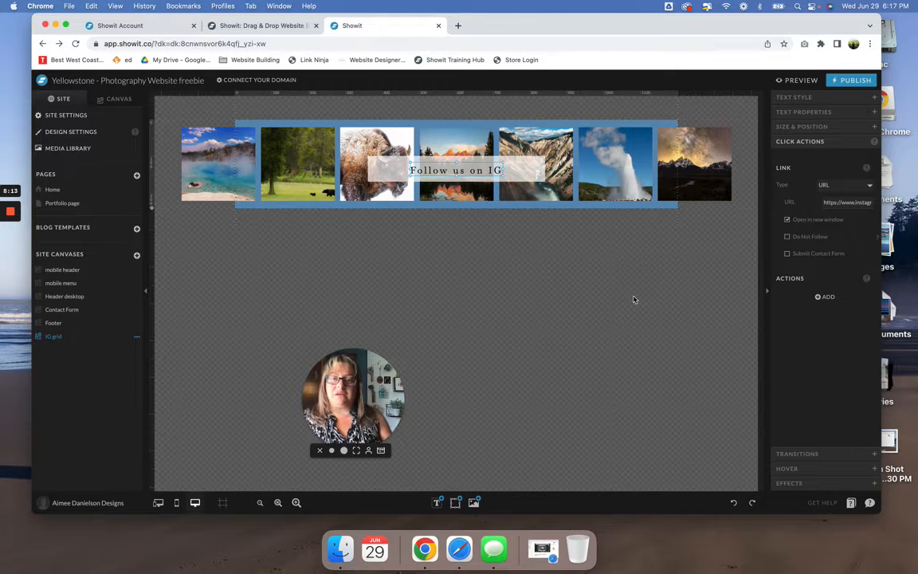
- Inspect the replacement images available for the IG grid's last photo and close the selection without choosing one
{"action": "left_click", "coordinate": [725, 172]}
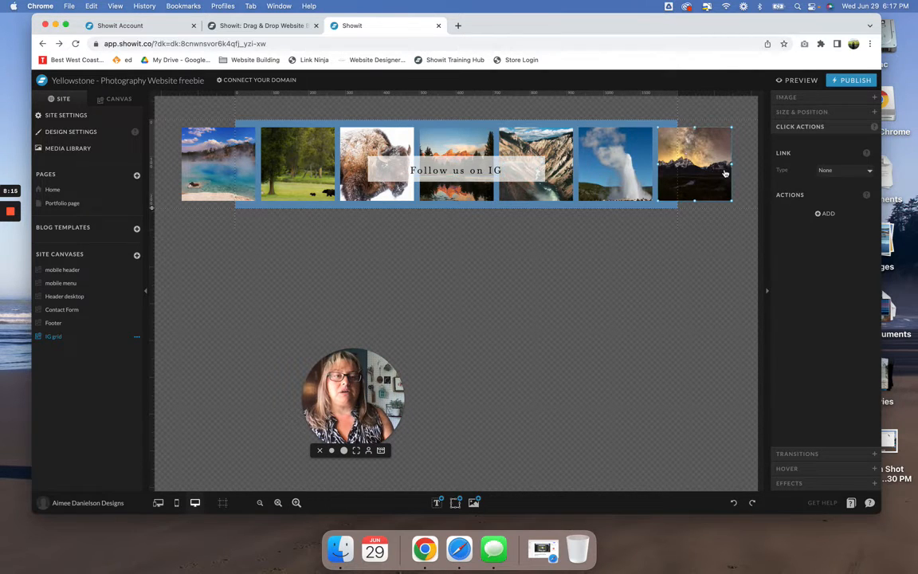
{"action": "double_click", "coordinate": [725, 173]}
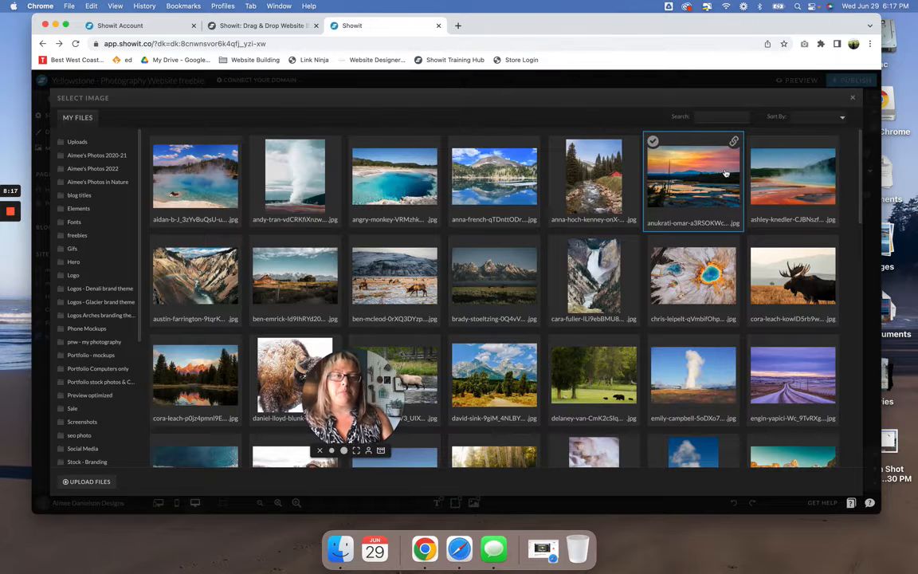
{"action": "left_click", "coordinate": [852, 97]}
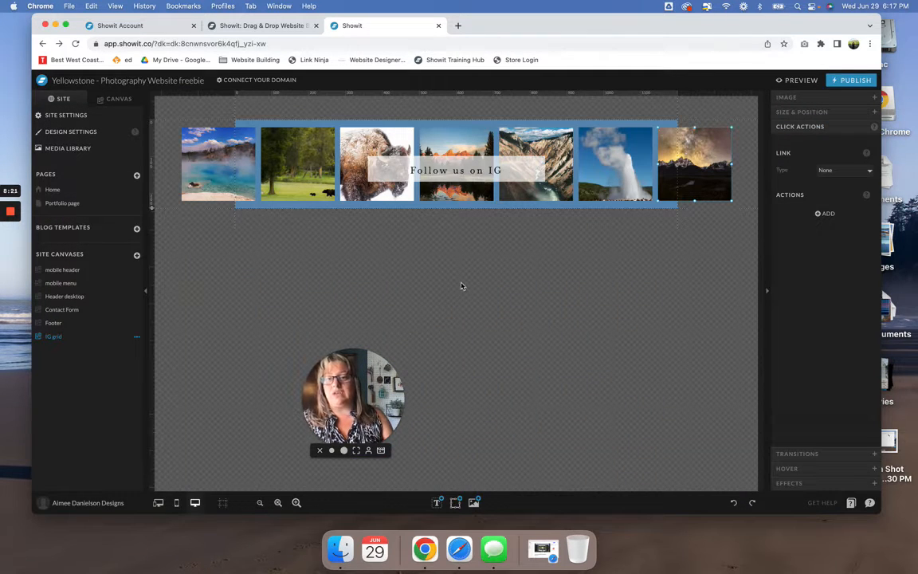
- Look at the Instagram connection in the account's third party integrations and return to the site design
{"action": "left_click", "coordinate": [87, 502]}
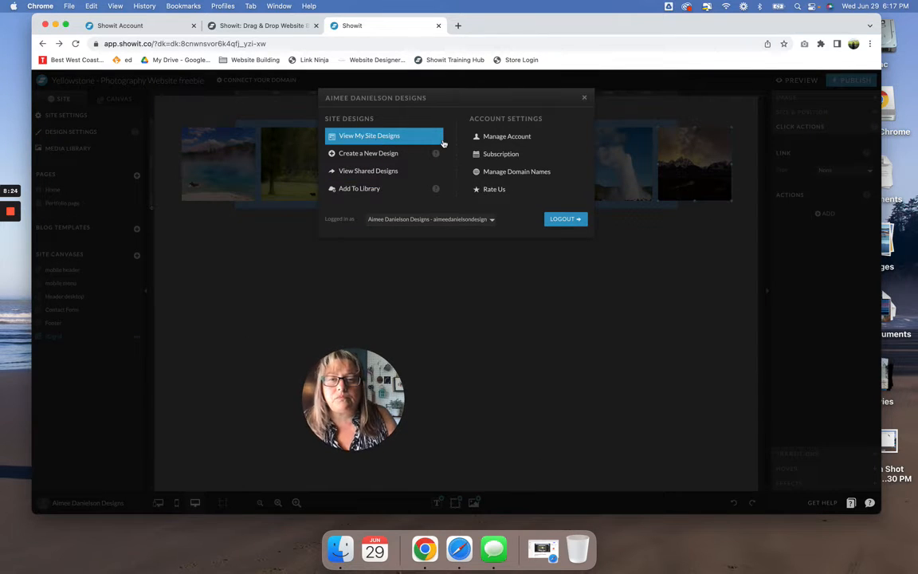
{"action": "left_click", "coordinate": [491, 139]}
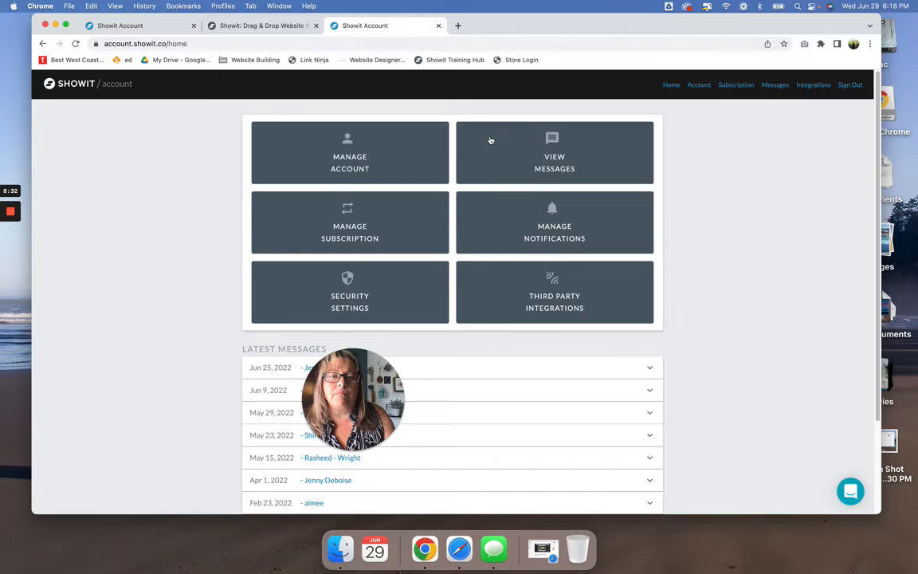
{"action": "left_click", "coordinate": [528, 298]}
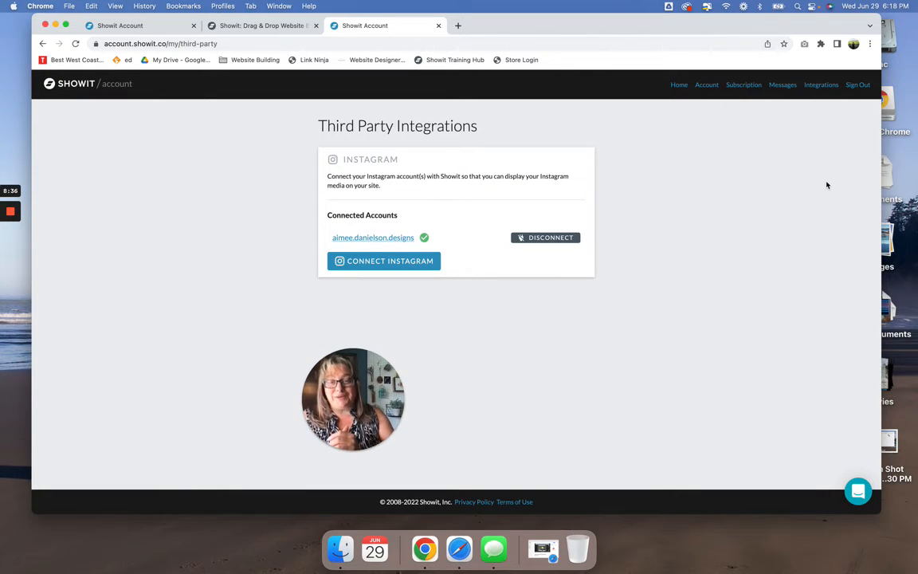
{"action": "left_click", "coordinate": [44, 44]}
{"action": "left_click", "coordinate": [44, 44]}
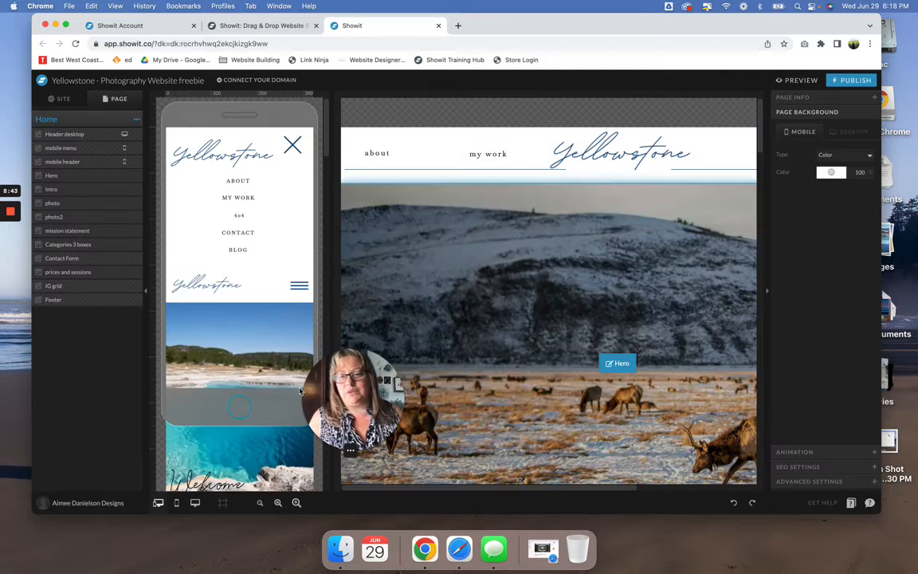
- Revisit the account management page and its third party integrations to review the Instagram connection options, and return to the design
{"action": "left_click", "coordinate": [74, 504]}
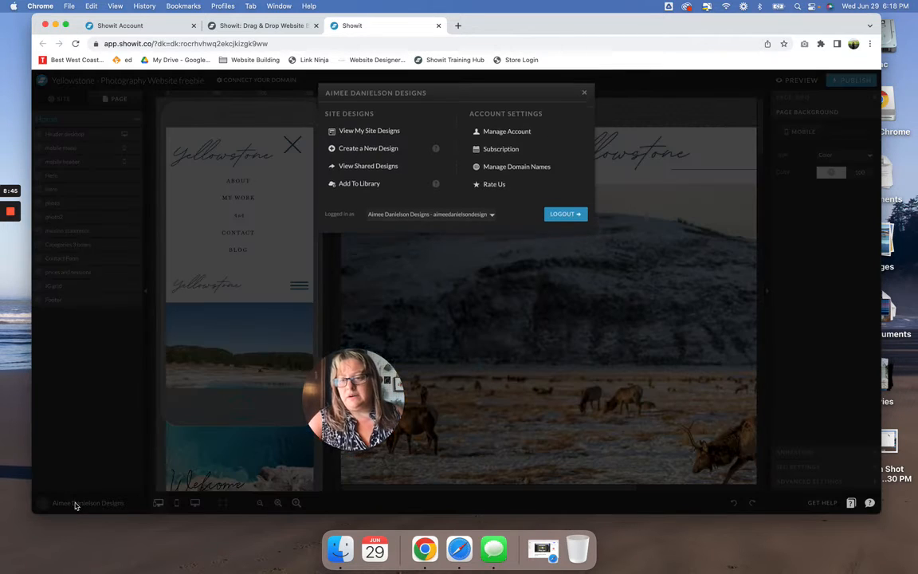
{"action": "left_click", "coordinate": [522, 135]}
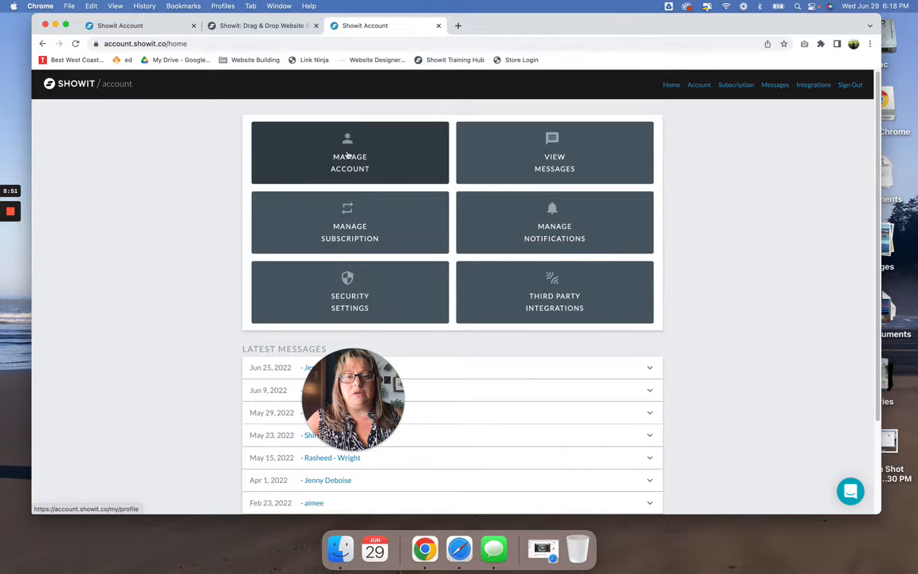
{"action": "left_click", "coordinate": [578, 290]}
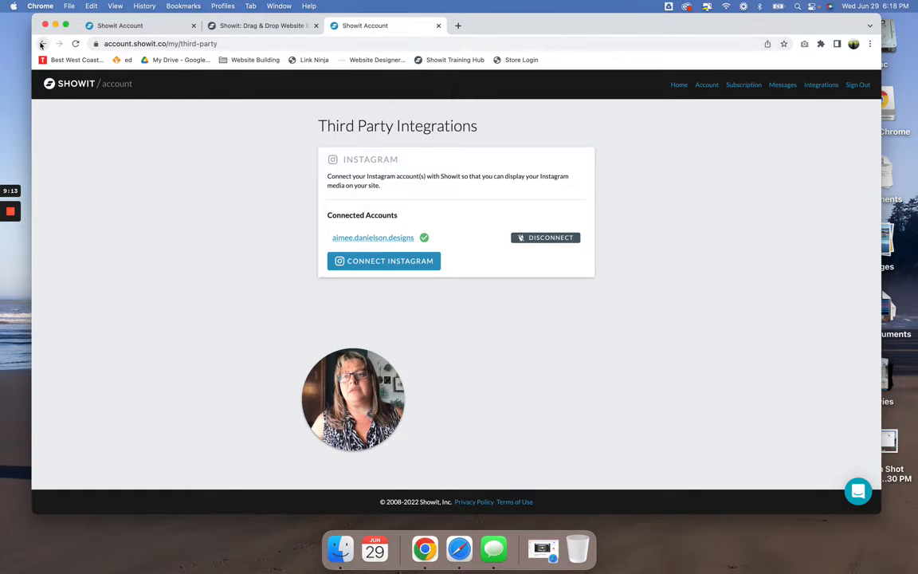
{"action": "left_click", "coordinate": [43, 43]}
{"action": "left_click", "coordinate": [43, 44]}
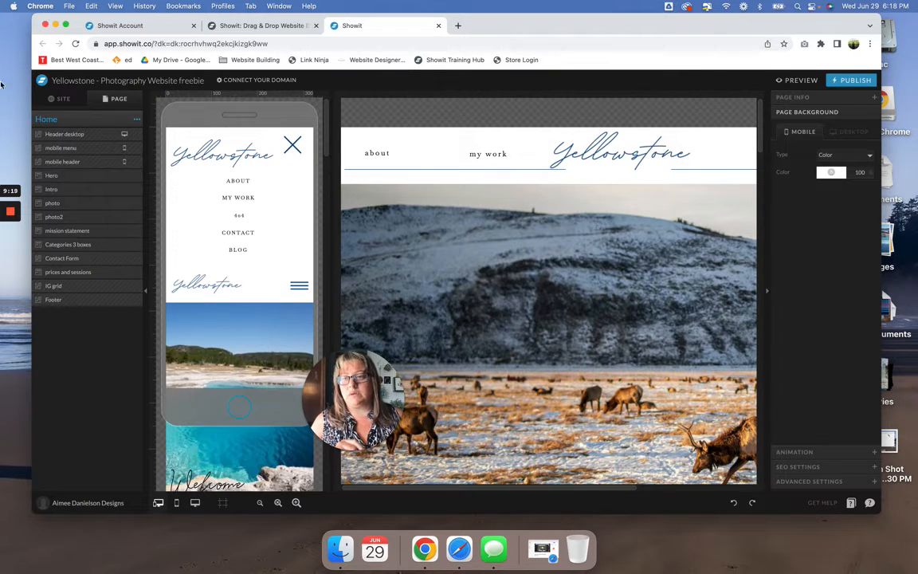
- Open the Portfolio page and look through its canvases from the header to the contact form
{"action": "left_click", "coordinate": [62, 97]}
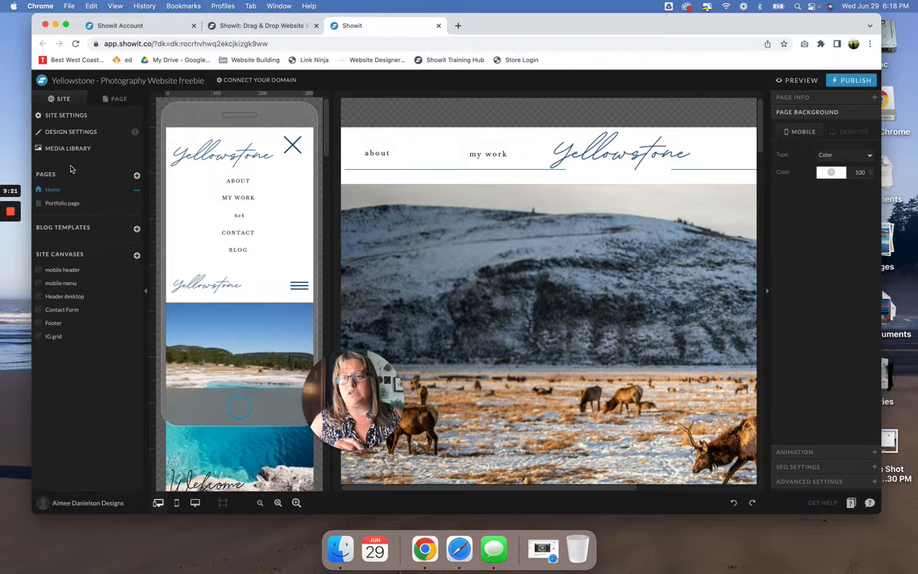
{"action": "left_click", "coordinate": [65, 203]}
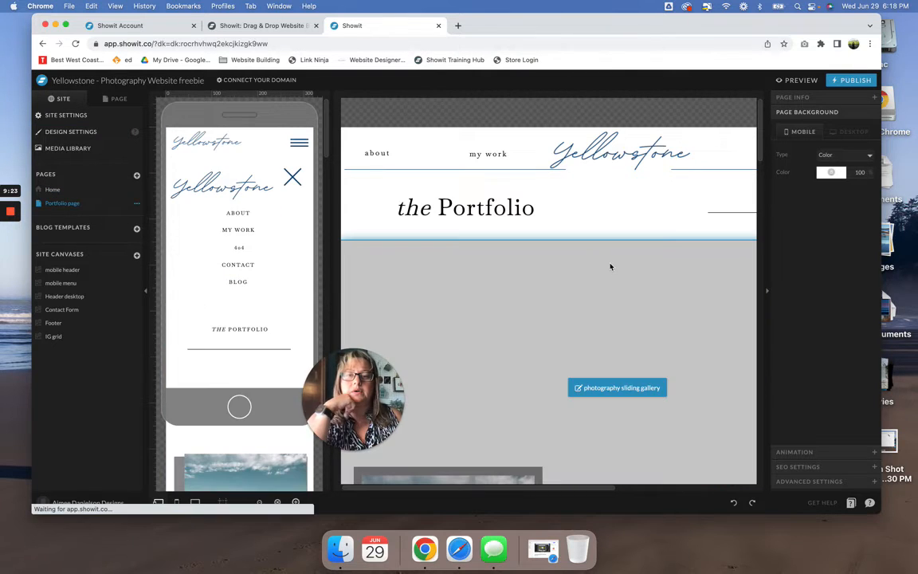
{"action": "scroll", "coordinate": [610, 266], "scroll_direction": "down", "scroll_amount": 10}
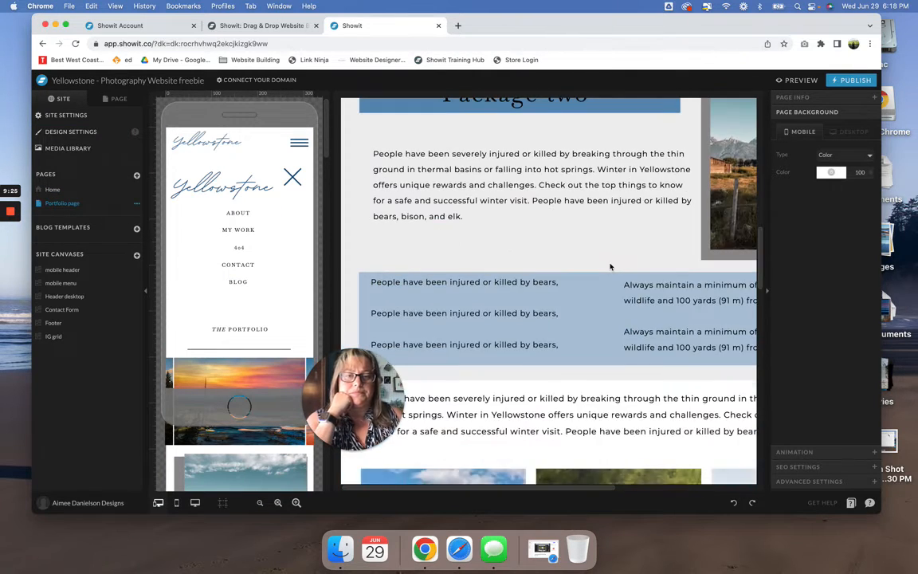
{"action": "scroll", "coordinate": [611, 266], "scroll_direction": "down", "scroll_amount": 10}
{"action": "scroll", "coordinate": [610, 266], "scroll_direction": "up", "scroll_amount": 4}
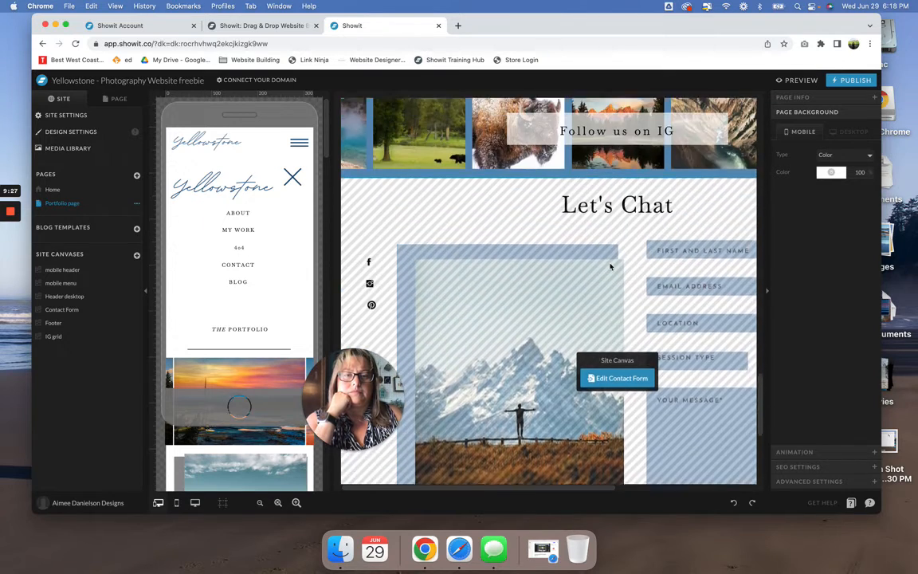
{"action": "scroll", "coordinate": [610, 266], "scroll_direction": "up", "scroll_amount": 2}
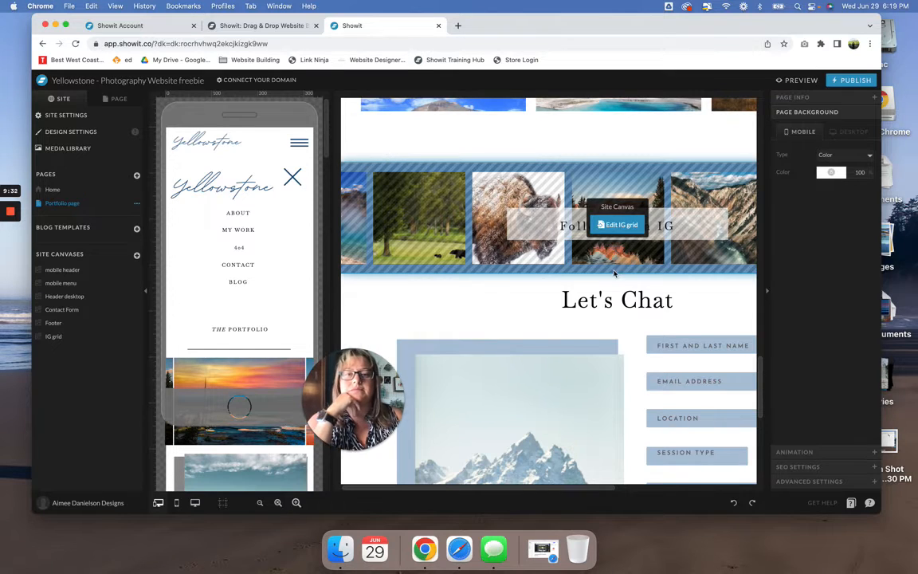
{"action": "scroll", "coordinate": [605, 303], "scroll_direction": "up", "scroll_amount": 8}
{"action": "scroll", "coordinate": [600, 311], "scroll_direction": "up", "scroll_amount": 10}
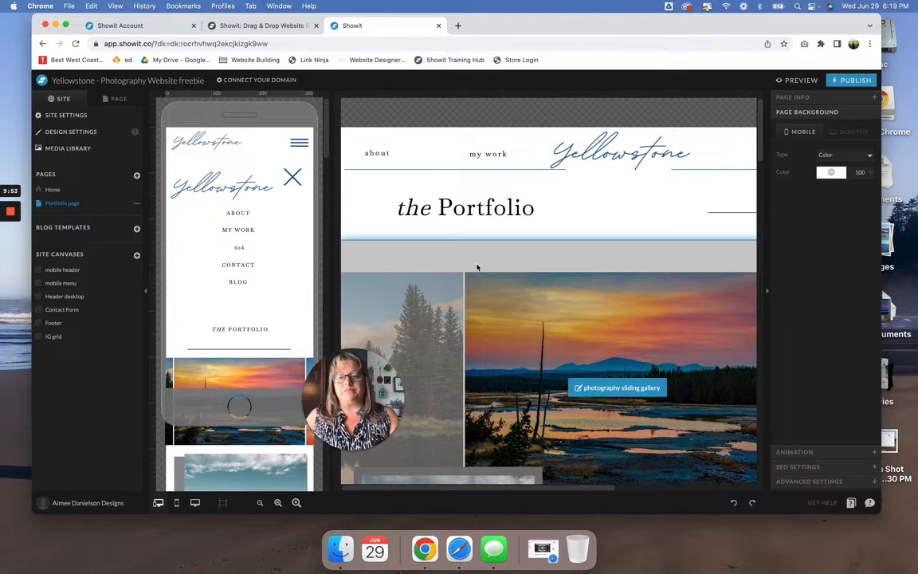
- Show only the desktop layout of the Portfolio page and select the photography sliding gallery
{"action": "left_click", "coordinate": [192, 505]}
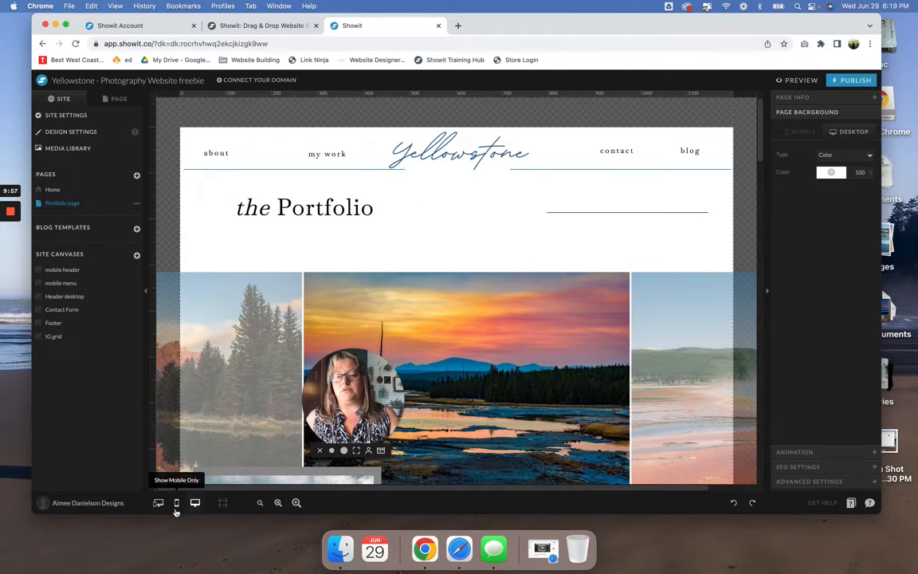
{"action": "left_click", "coordinate": [176, 503]}
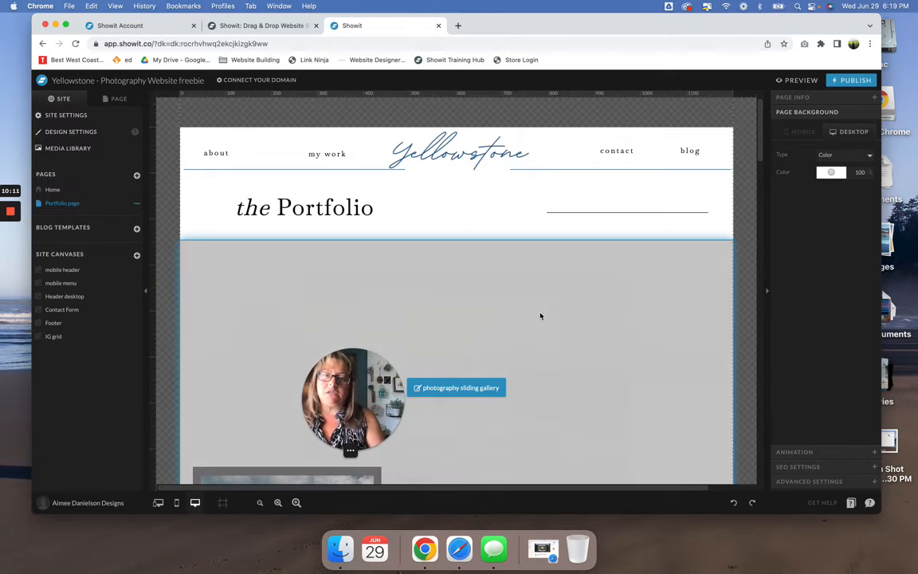
{"action": "scroll", "coordinate": [541, 315], "scroll_direction": "down", "scroll_amount": 2}
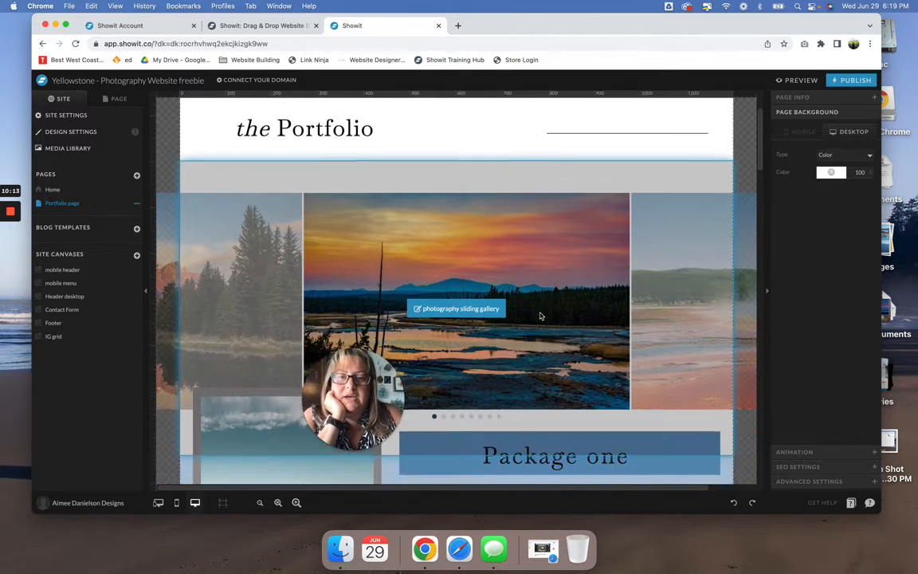
{"action": "scroll", "coordinate": [559, 282], "scroll_direction": "down", "scroll_amount": 1}
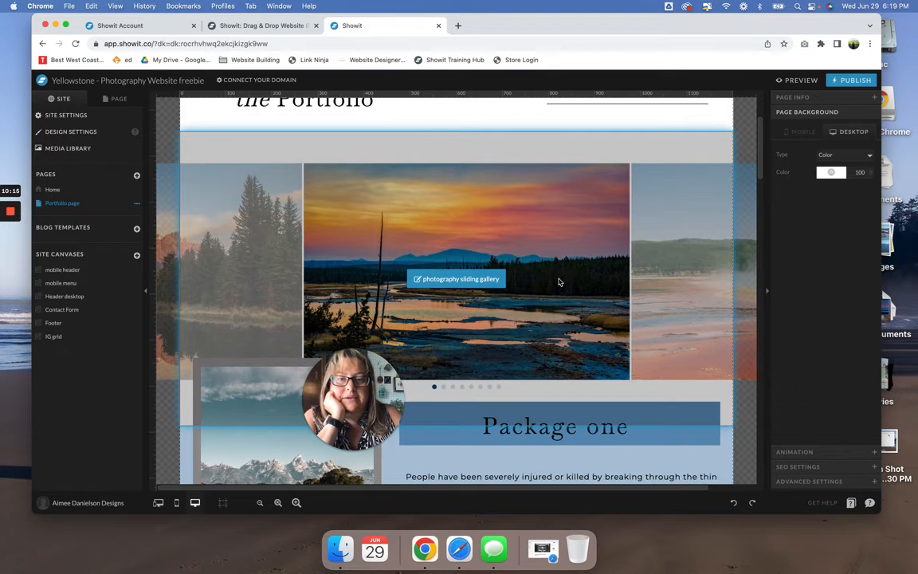
{"action": "left_click", "coordinate": [558, 281]}
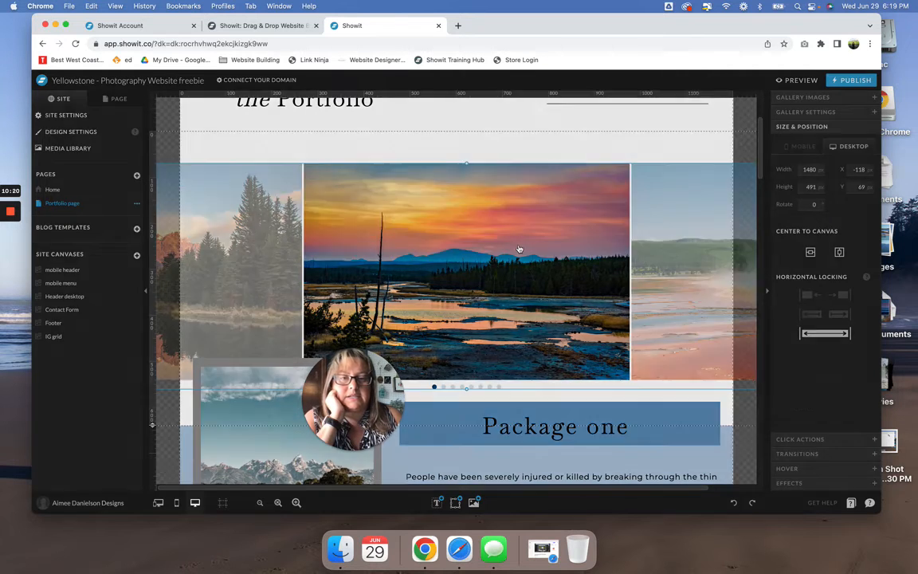
- Try removing the sunset photo from the sliding gallery's images and adding Ecommerce (11).png, and cancel the changes
{"action": "double_click", "coordinate": [519, 249]}
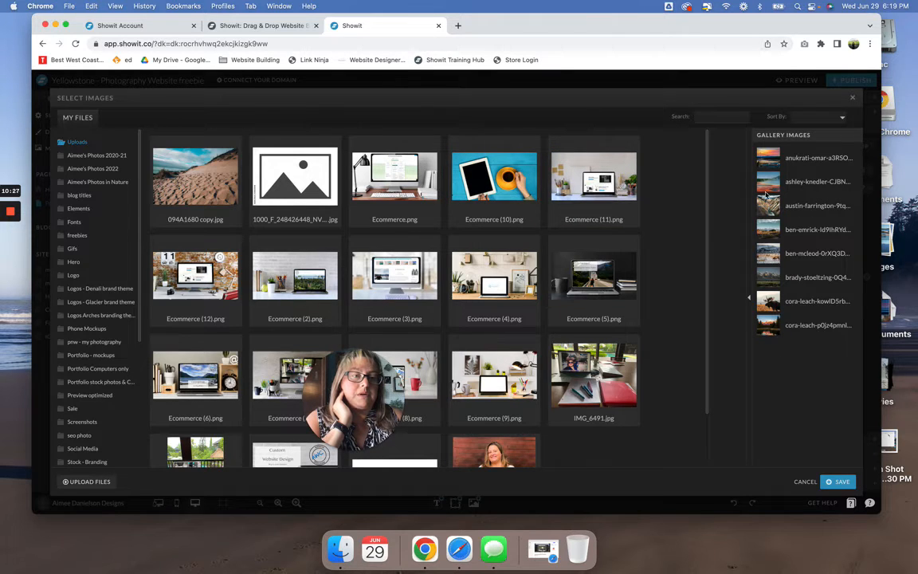
{"action": "left_click", "coordinate": [769, 159]}
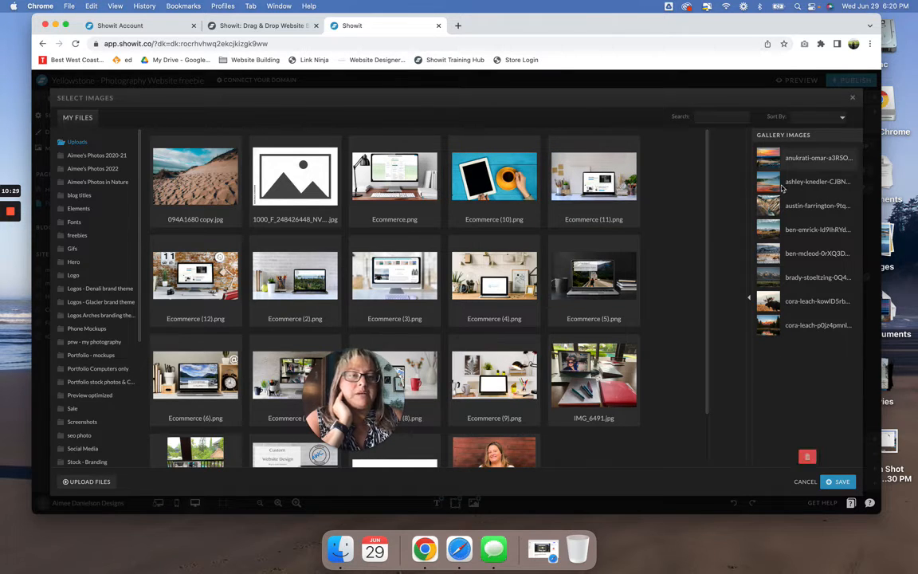
{"action": "left_click", "coordinate": [807, 461]}
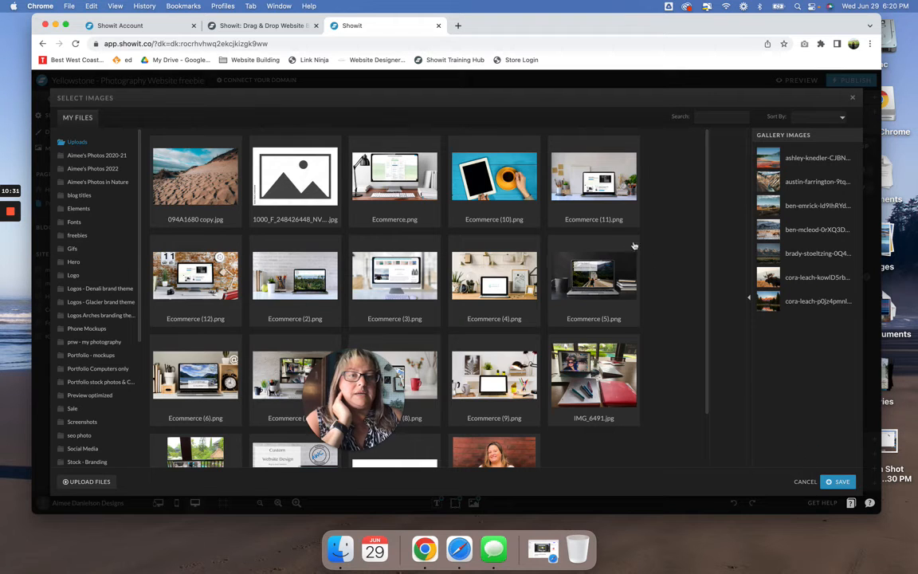
{"action": "left_click", "coordinate": [594, 180]}
{"action": "left_click", "coordinate": [727, 307]}
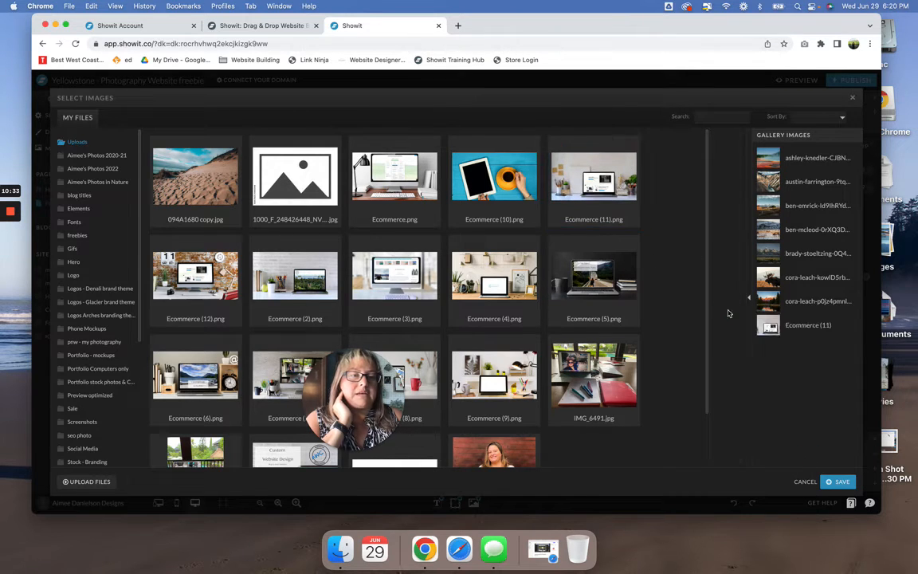
{"action": "left_click", "coordinate": [805, 482]}
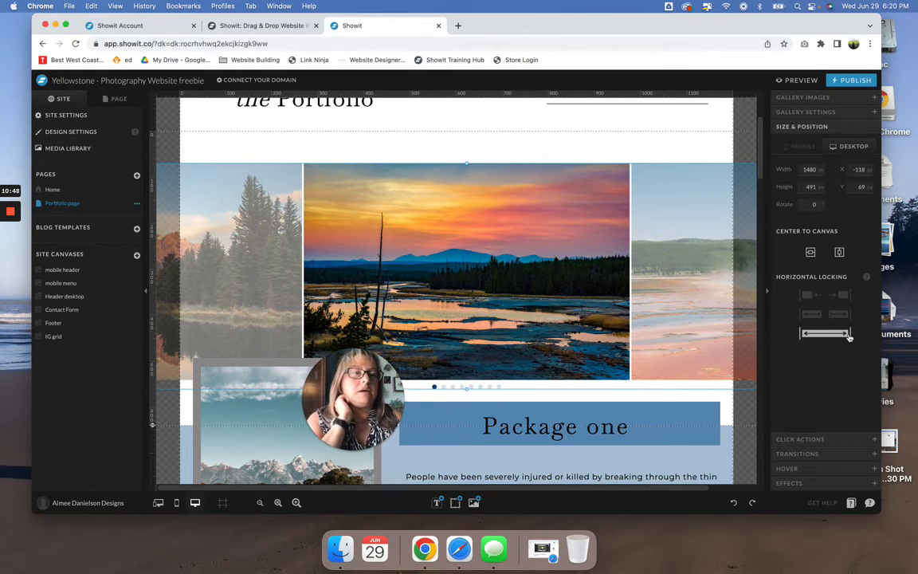
- Try a space of 10 px between the sliding gallery's images, and set it back to 4 px
{"action": "left_click", "coordinate": [829, 113]}
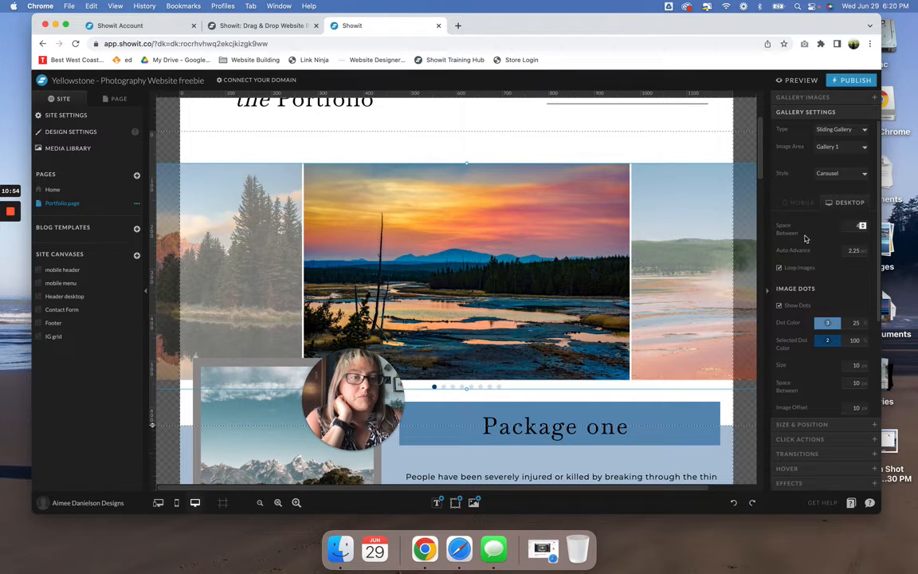
{"action": "left_click", "coordinate": [862, 227]}
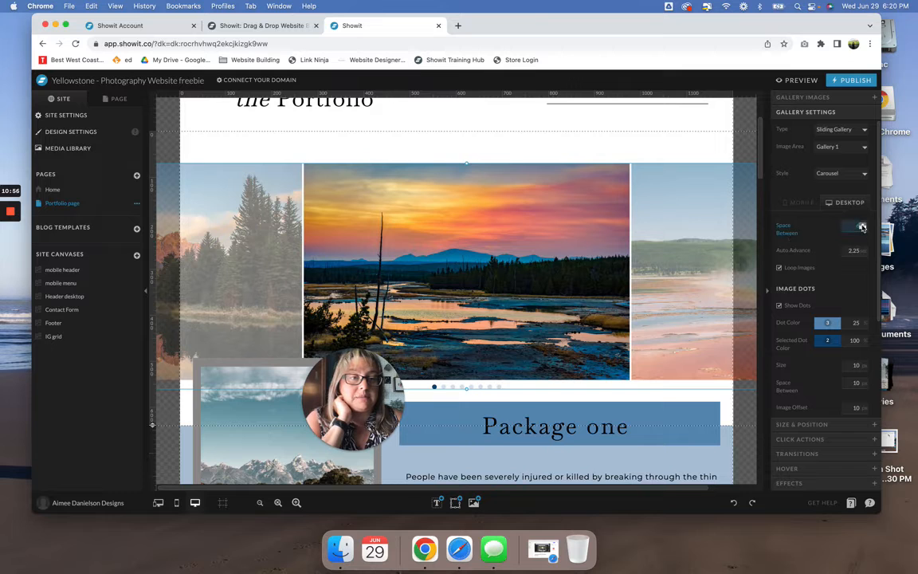
{"action": "key", "text": "Return"}
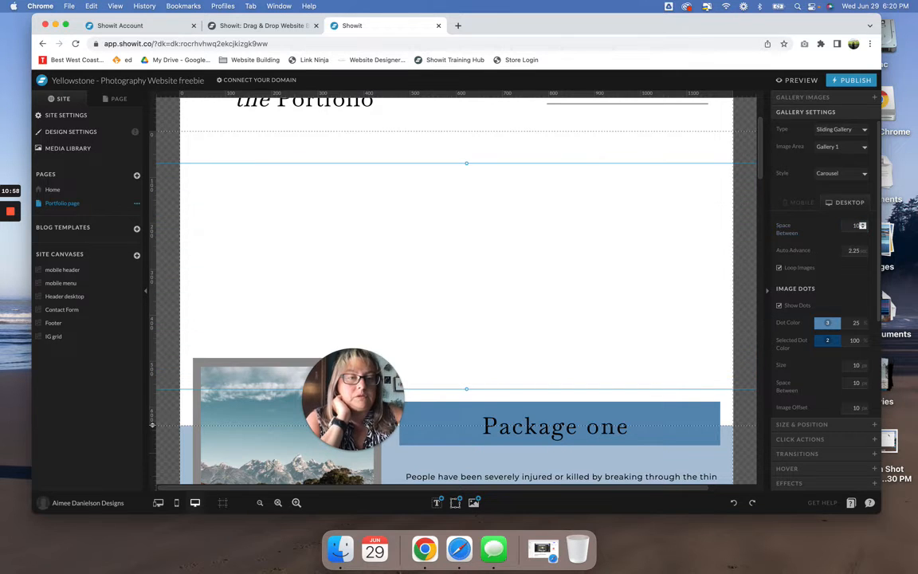
{"action": "left_click", "coordinate": [863, 228]}
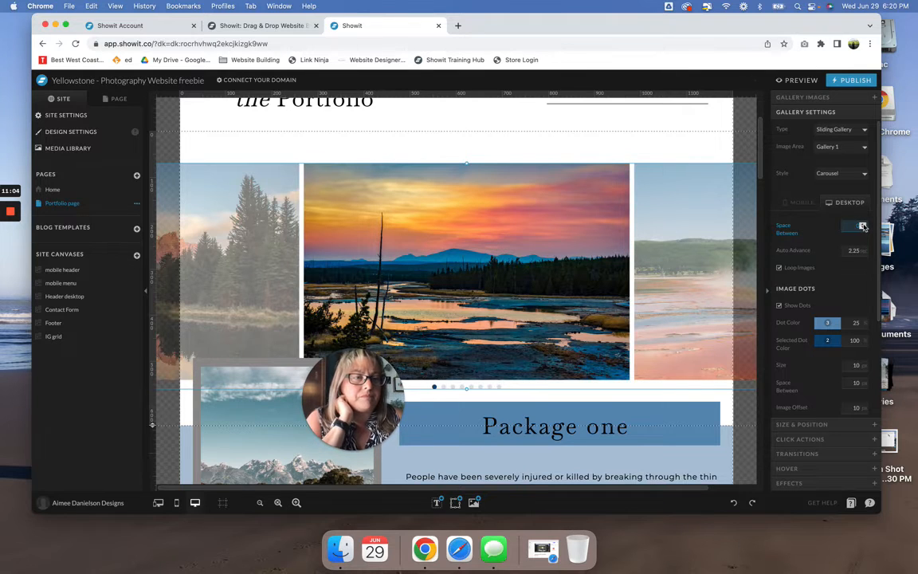
{"action": "type", "text": "4"}
{"action": "key", "text": "Return"}
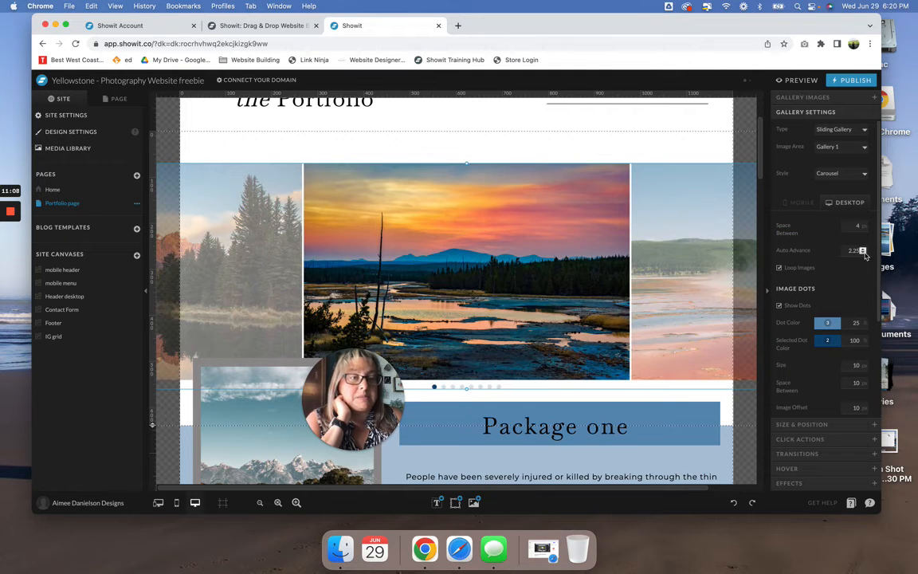
- Try hiding the sliding gallery's image dots, show them again, and look through the dot and unselected image settings
{"action": "left_click", "coordinate": [780, 269]}
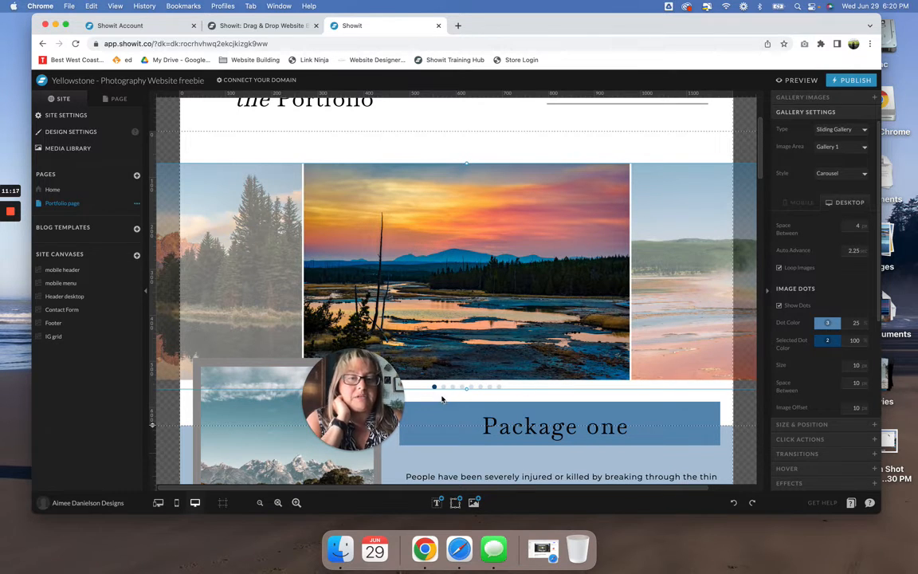
{"action": "left_click", "coordinate": [779, 307]}
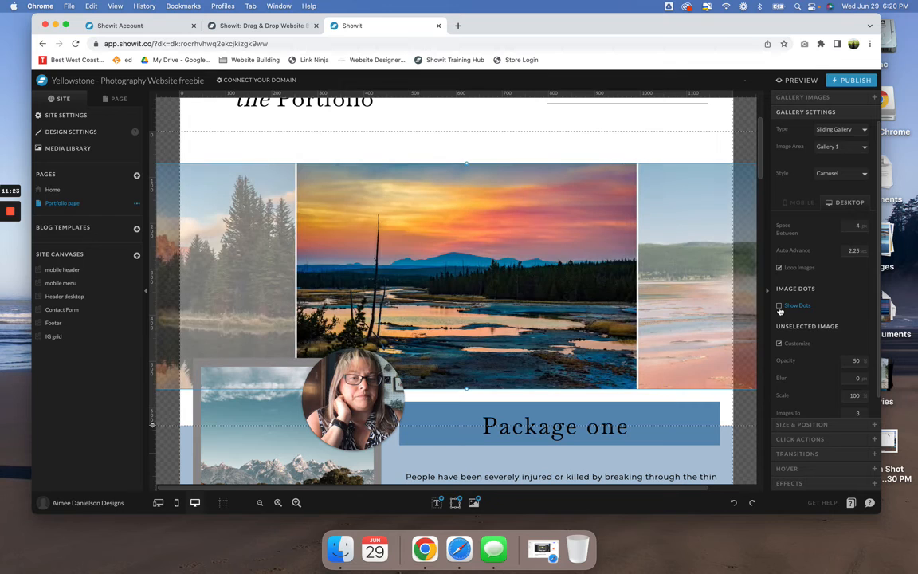
{"action": "left_click", "coordinate": [780, 307]}
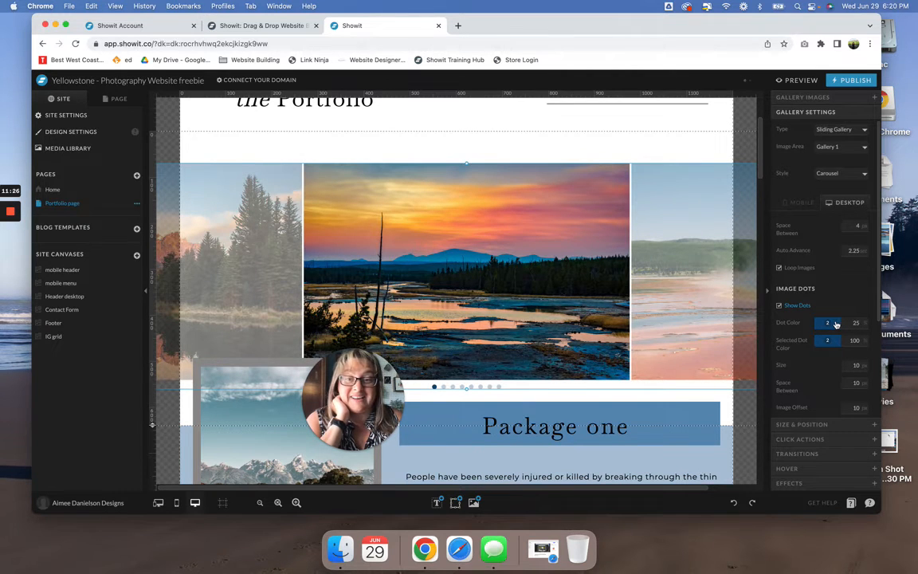
{"action": "scroll", "coordinate": [836, 324], "scroll_direction": "down", "scroll_amount": 4}
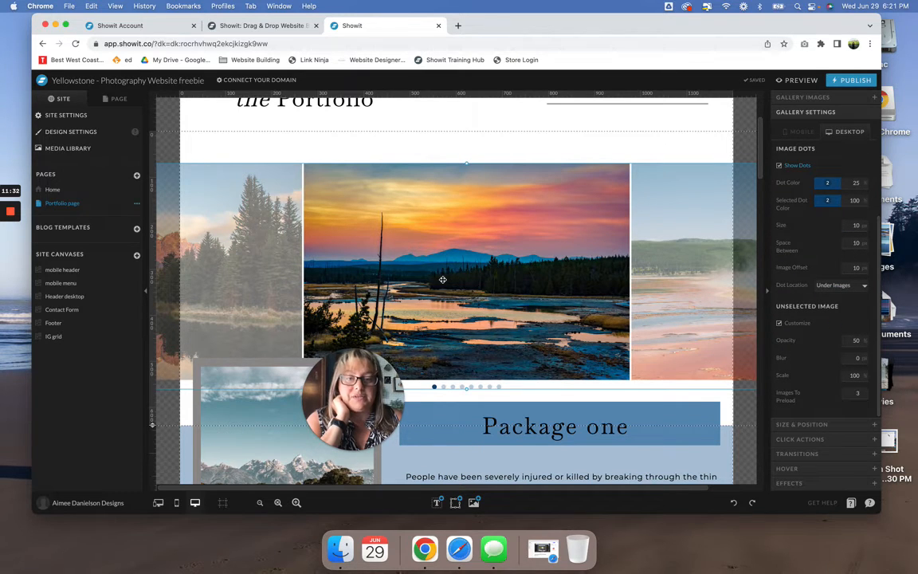
- Open the image selection of the Portfolio page's tile gallery, select its first photo, and close the selection without saving
{"action": "scroll", "coordinate": [443, 281], "scroll_direction": "down", "scroll_amount": 5}
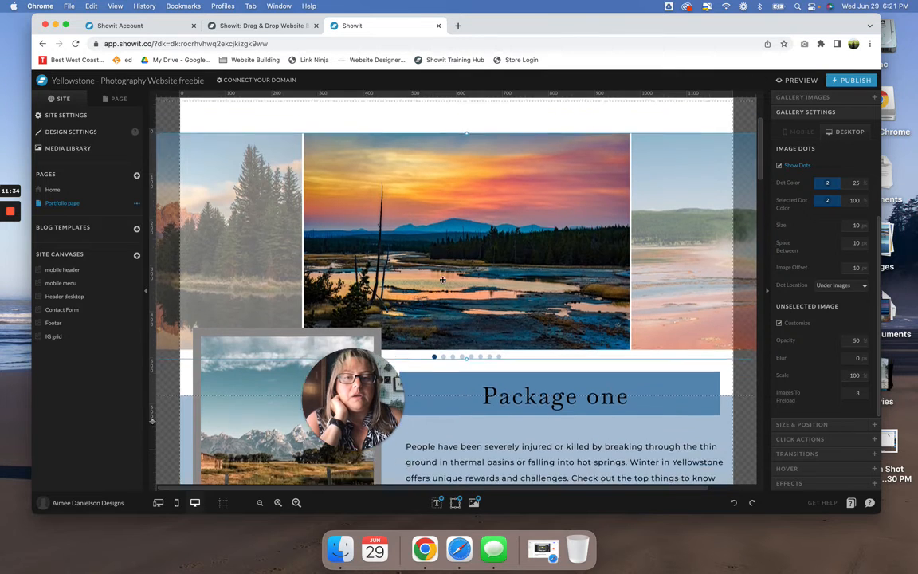
{"action": "scroll", "coordinate": [443, 282], "scroll_direction": "down", "scroll_amount": 3}
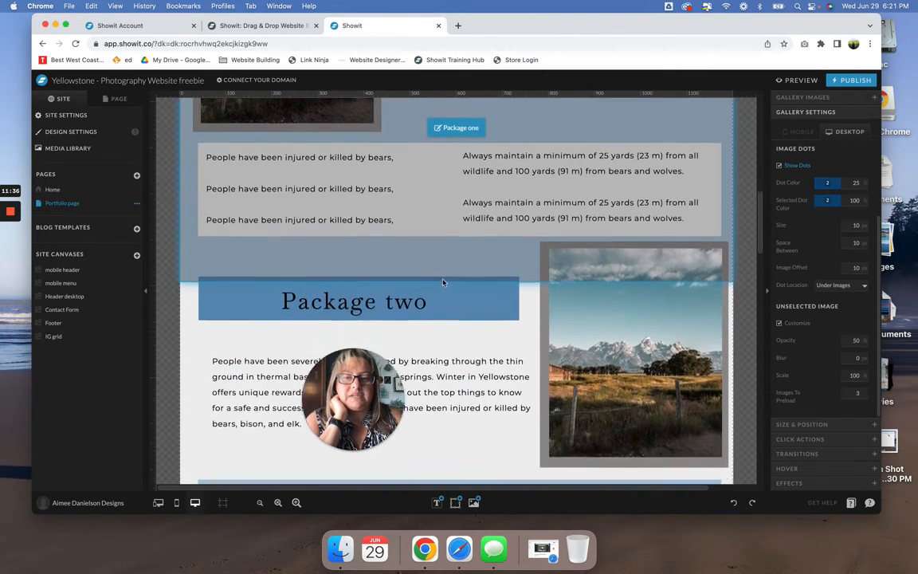
{"action": "scroll", "coordinate": [443, 282], "scroll_direction": "down", "scroll_amount": 8}
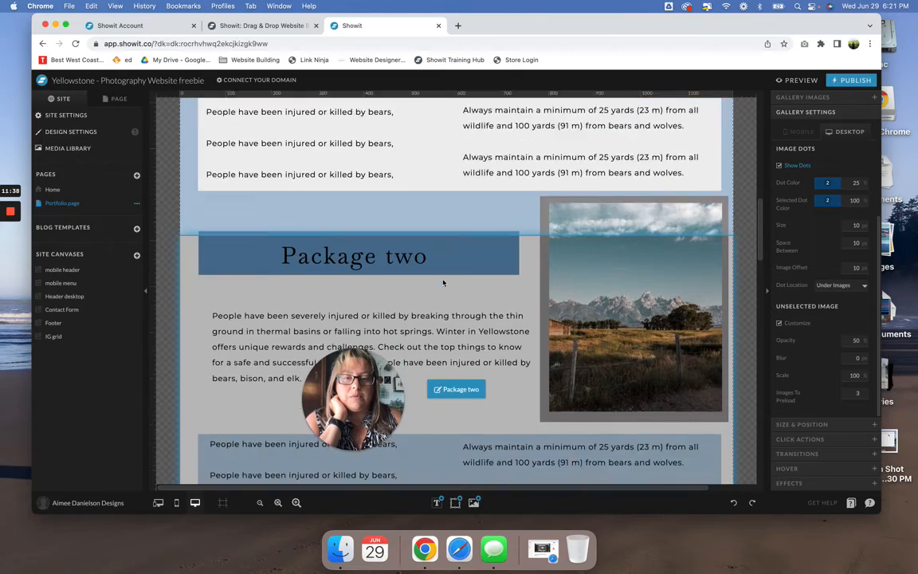
{"action": "scroll", "coordinate": [443, 282], "scroll_direction": "down", "scroll_amount": 1}
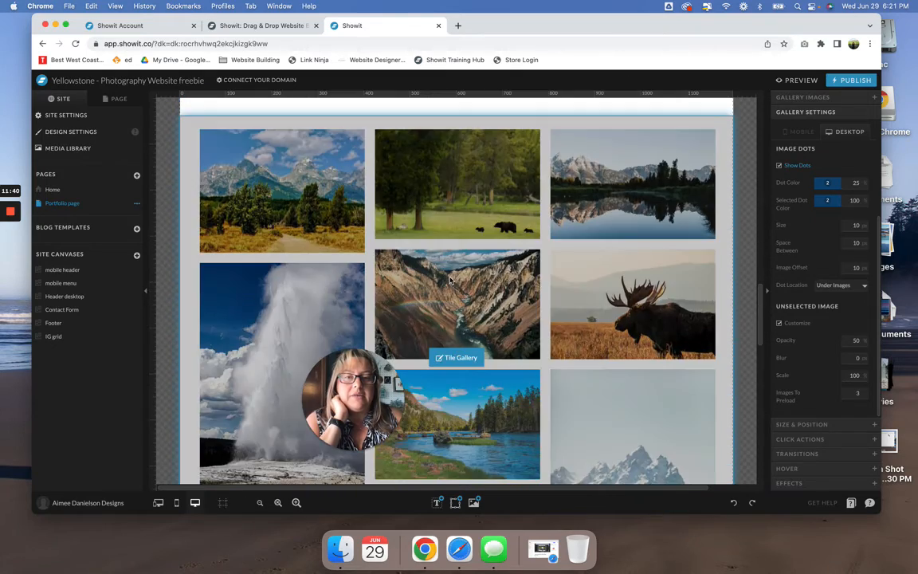
{"action": "double_click", "coordinate": [451, 280]}
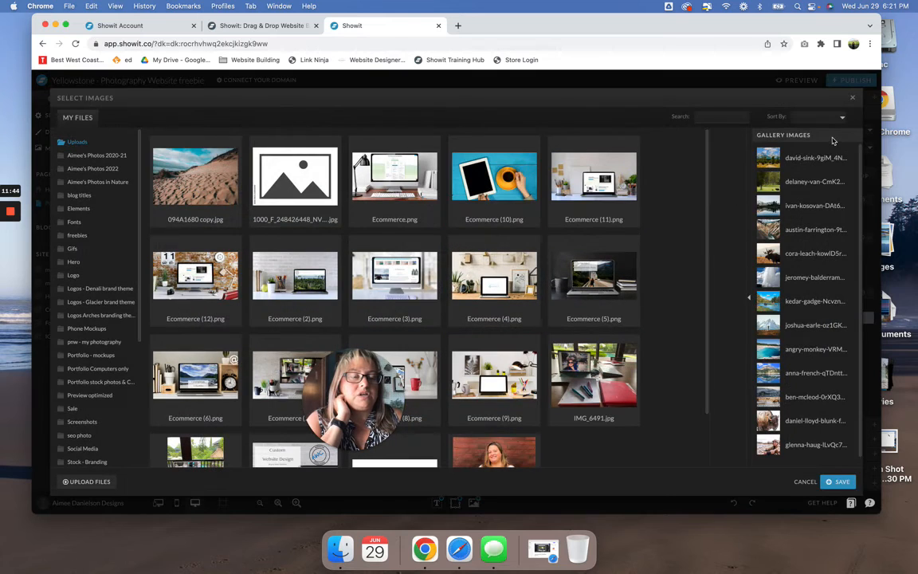
{"action": "left_click", "coordinate": [773, 166]}
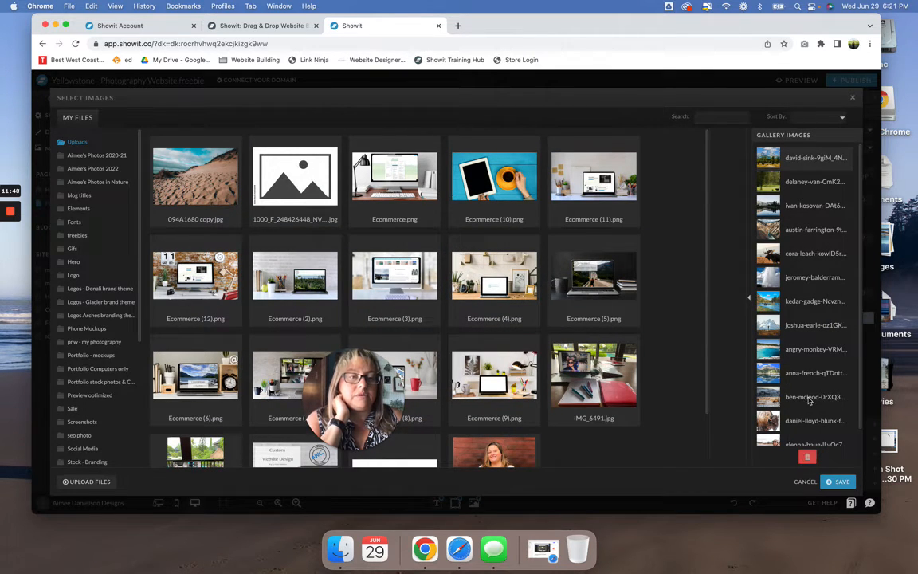
{"action": "left_click", "coordinate": [853, 97]}
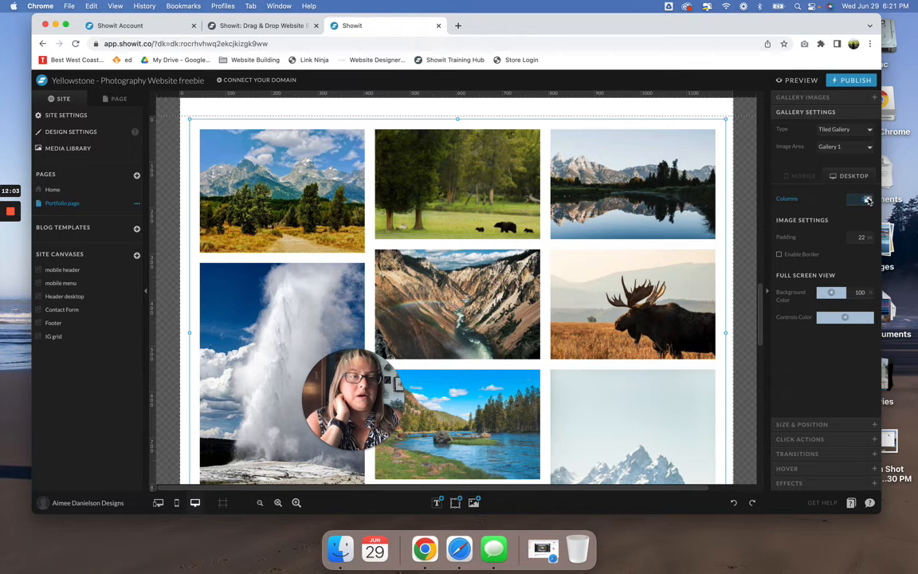
- Try showing the tiled gallery in 5 columns, and set it back to 3 columns
{"action": "type", "text": "5"}
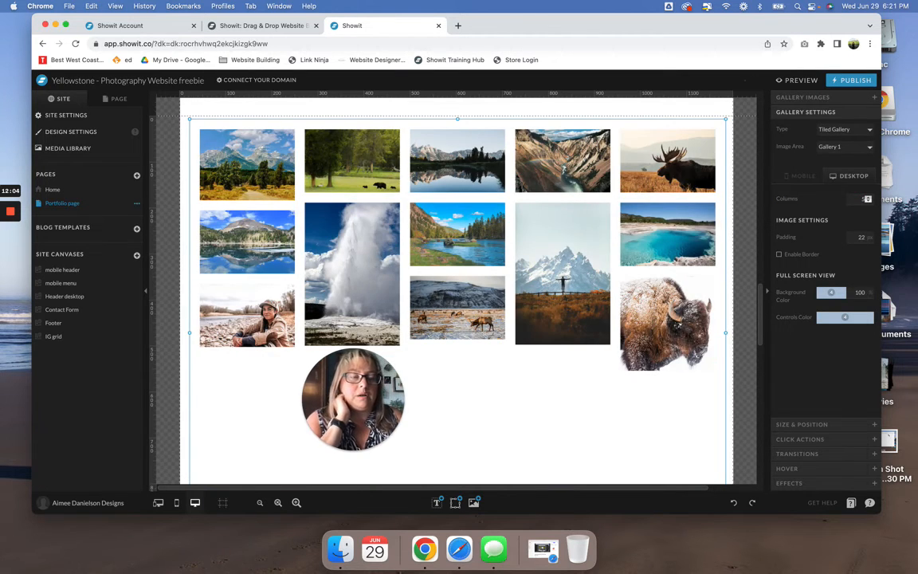
{"action": "double_click", "coordinate": [868, 203]}
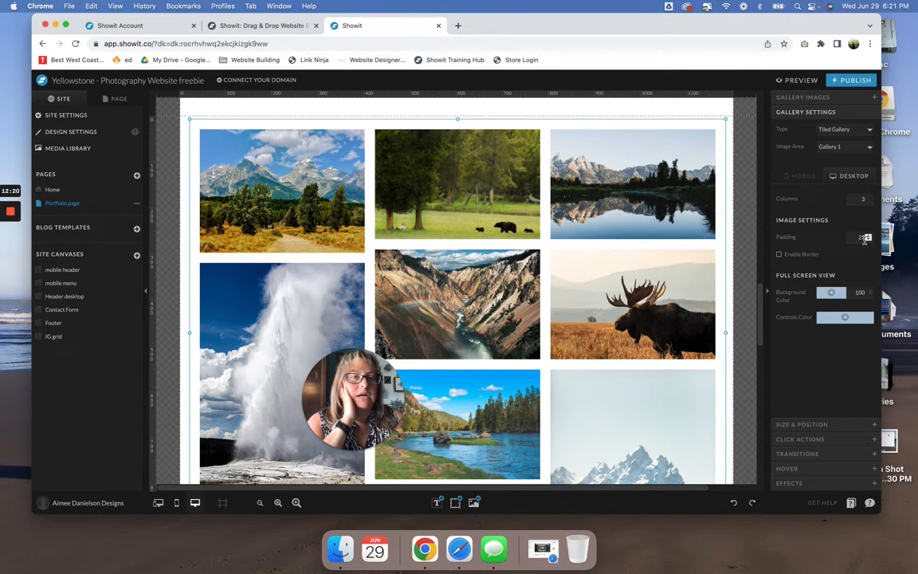
- Select the Tile Gallery canvas and show it in the Portfolio page's list of canvases
{"action": "scroll", "coordinate": [592, 267], "scroll_direction": "down", "scroll_amount": 5}
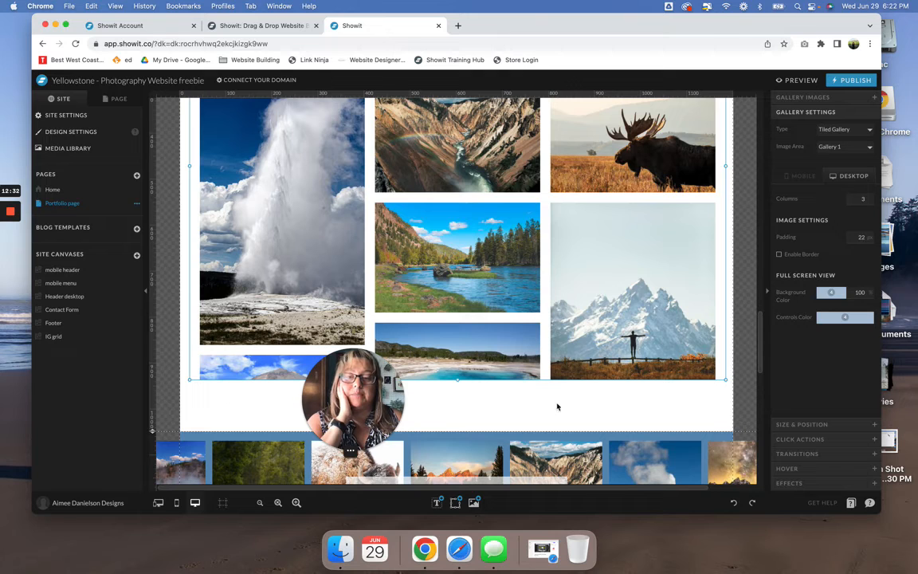
{"action": "scroll", "coordinate": [557, 402], "scroll_direction": "down", "scroll_amount": 2}
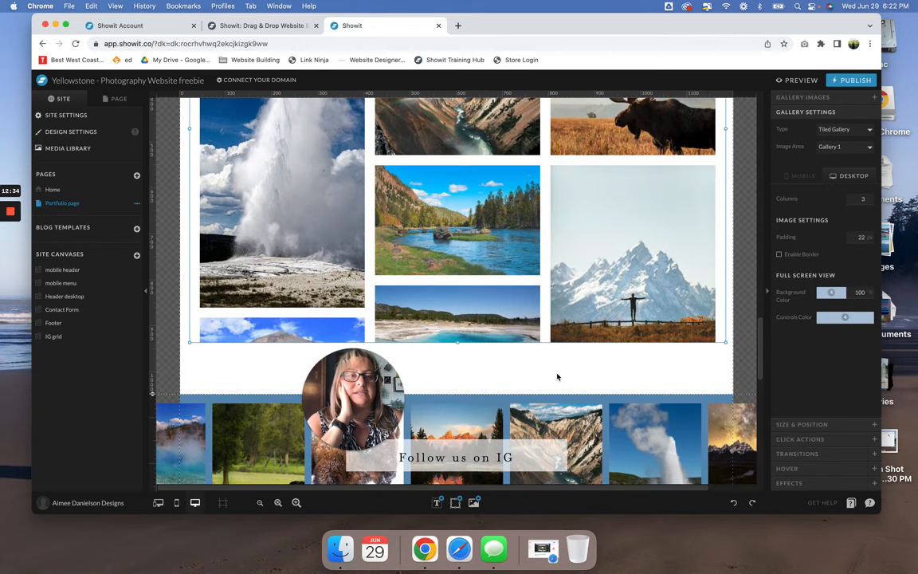
{"action": "left_click", "coordinate": [557, 376]}
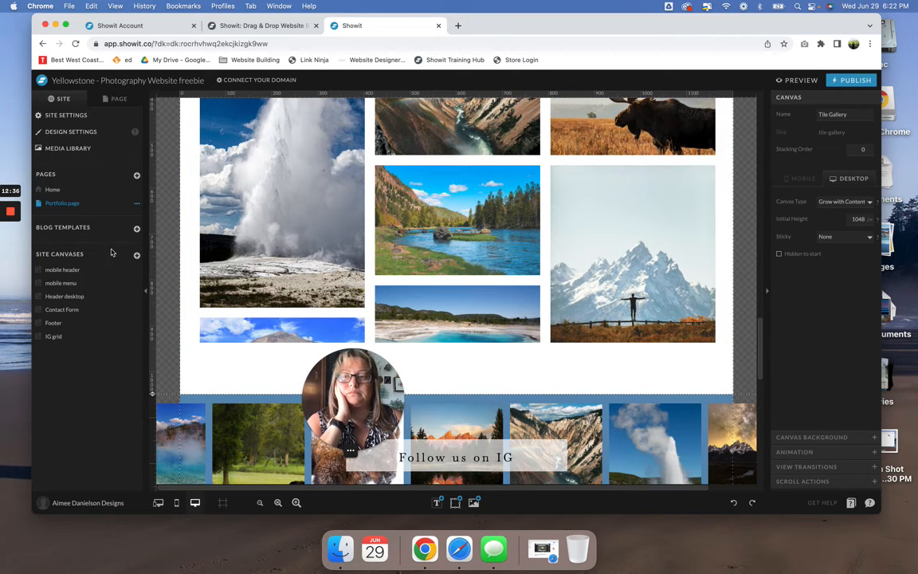
{"action": "left_click", "coordinate": [114, 100]}
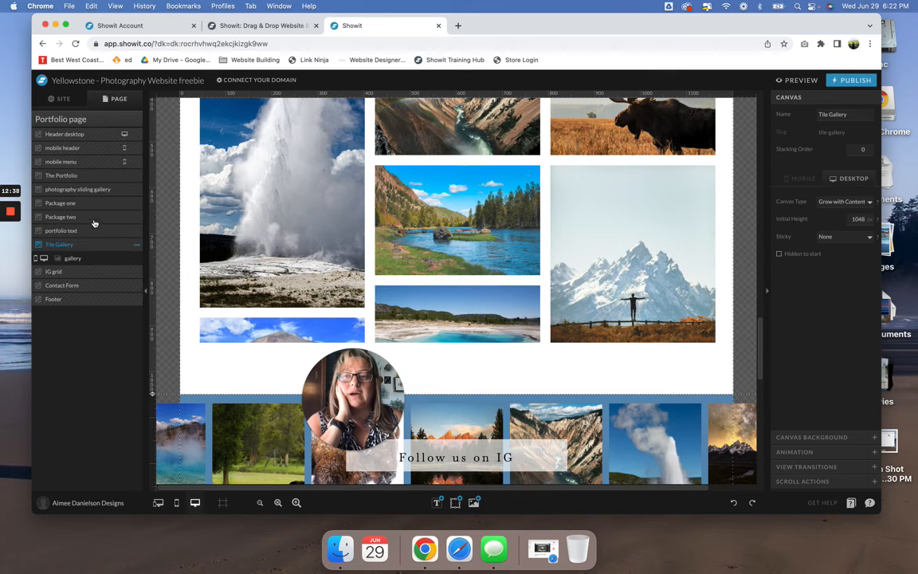
{"action": "left_click", "coordinate": [88, 246]}
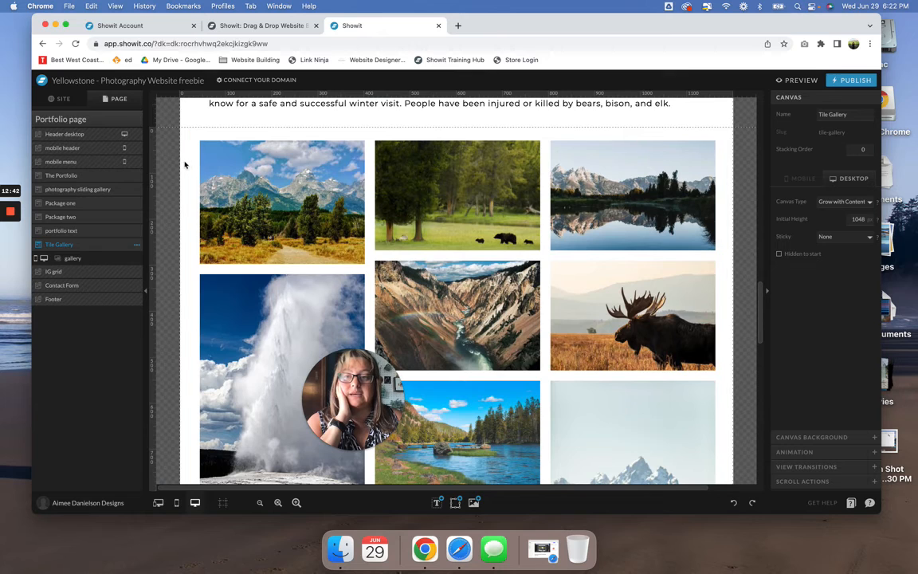
{"action": "left_click", "coordinate": [78, 246]}
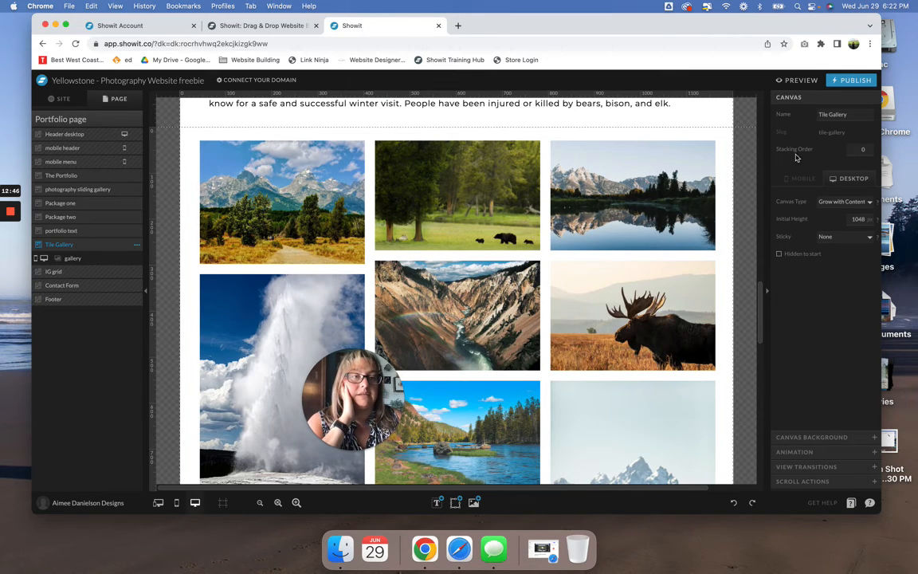
- Try the Normal canvas type on the Tile Gallery canvas, and set it back to Grow with Content
{"action": "left_click", "coordinate": [845, 202]}
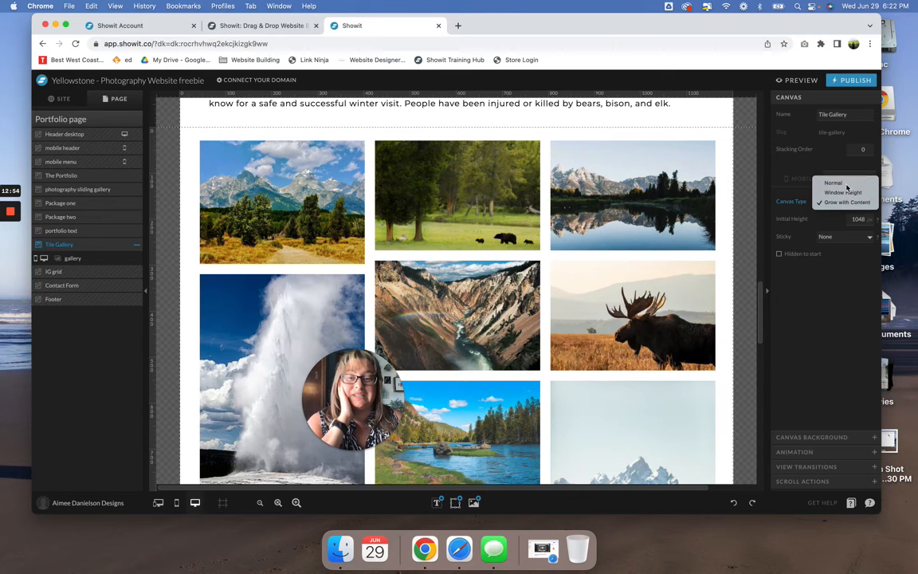
{"action": "left_click", "coordinate": [835, 182]}
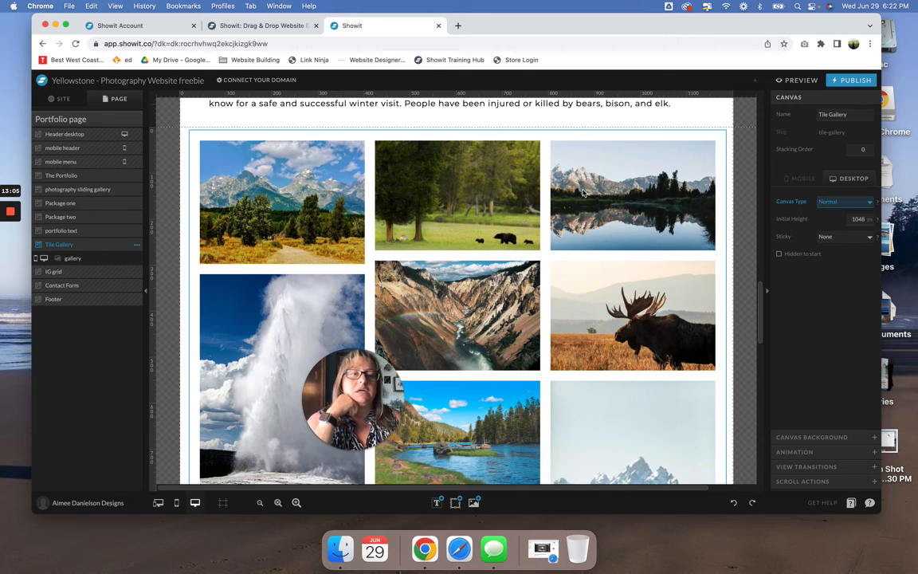
{"action": "left_click", "coordinate": [836, 202]}
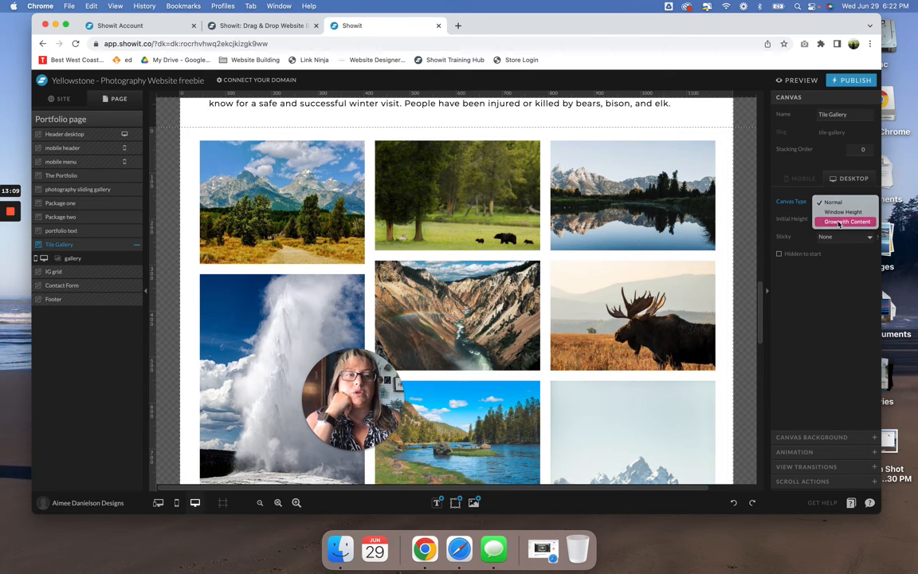
{"action": "left_click", "coordinate": [839, 222]}
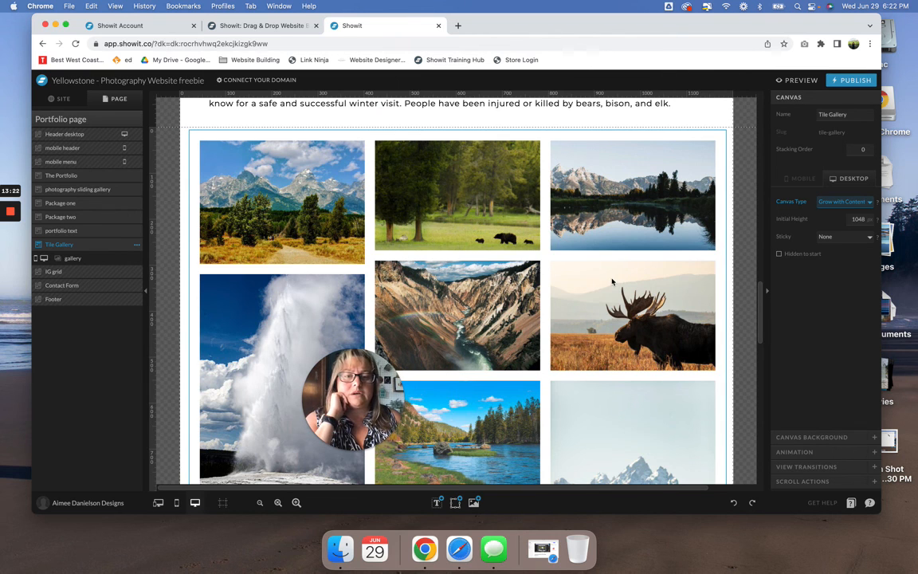
- Return to the site overview and view the Portfolio page from its header
{"action": "scroll", "coordinate": [612, 280], "scroll_direction": "down", "scroll_amount": 3}
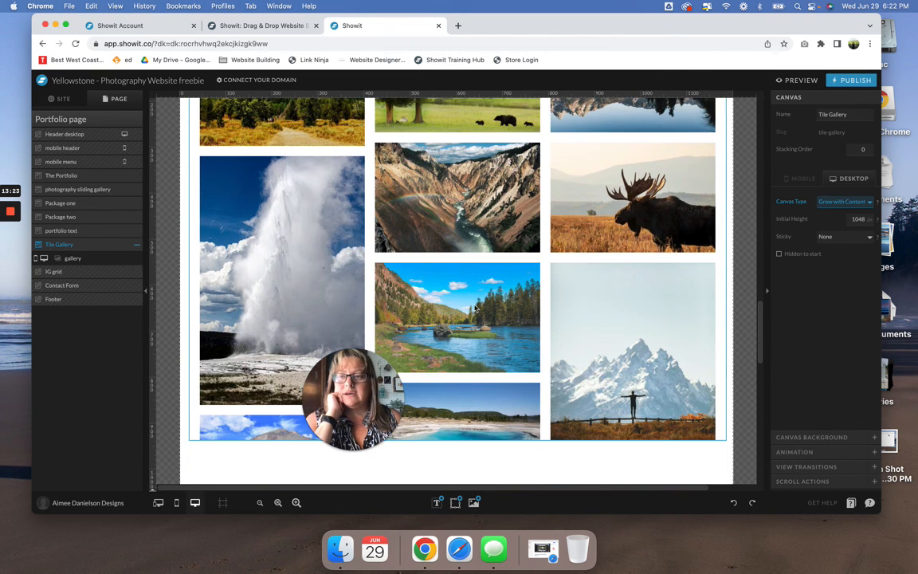
{"action": "left_click", "coordinate": [63, 99]}
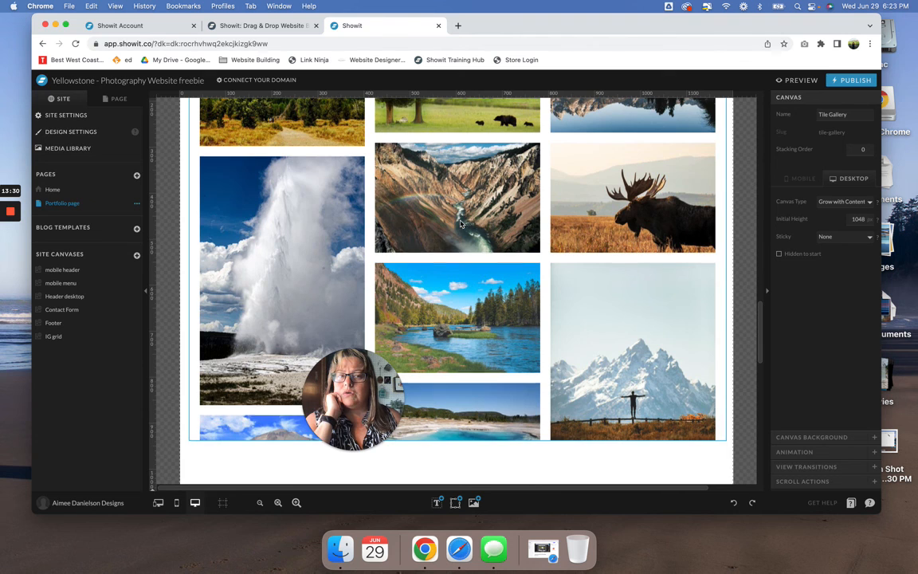
{"action": "scroll", "coordinate": [461, 224], "scroll_direction": "up", "scroll_amount": 10}
{"action": "scroll", "coordinate": [461, 223], "scroll_direction": "up", "scroll_amount": 10}
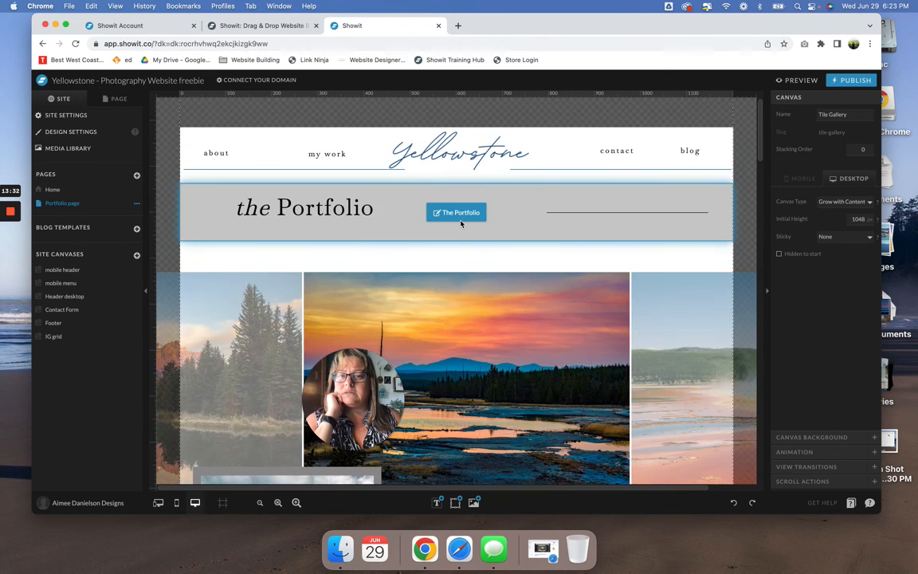